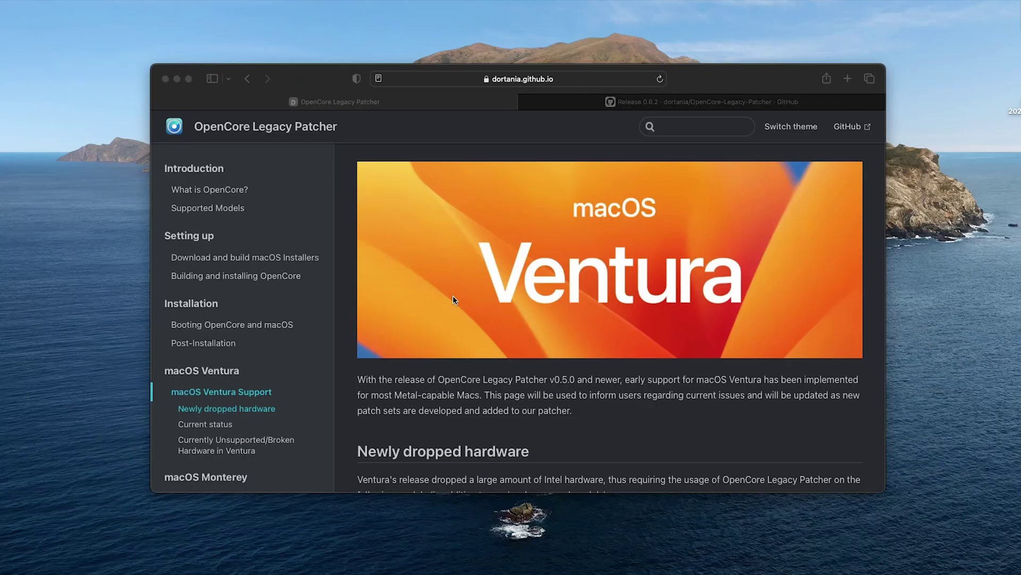
Step: Review the OCLP Ventura Support and Mac Pro supported-model pages, then the 0.6.4 GitHub release page
scroll(453, 296, "down", 5)
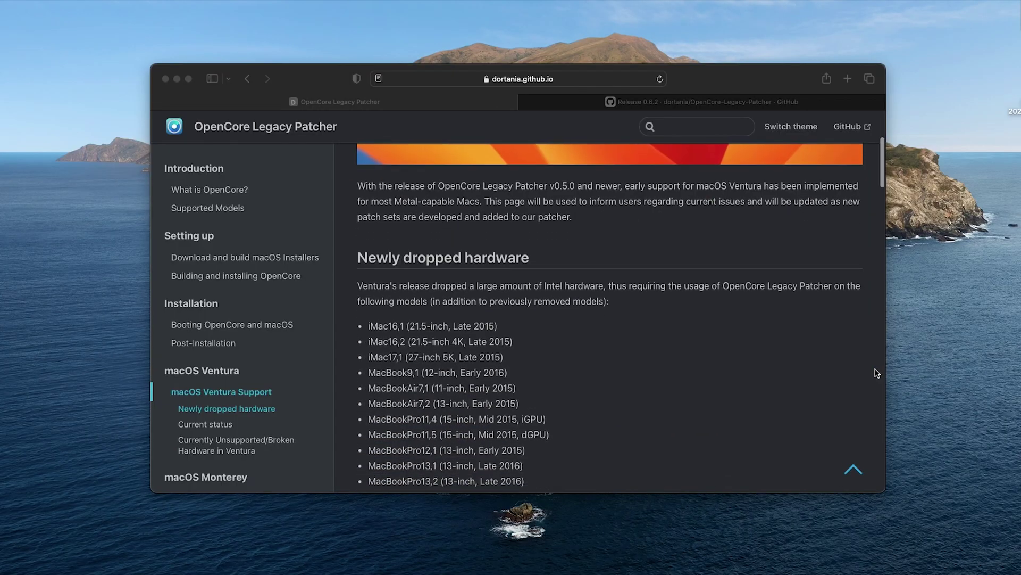
scroll(878, 373, "down", 10)
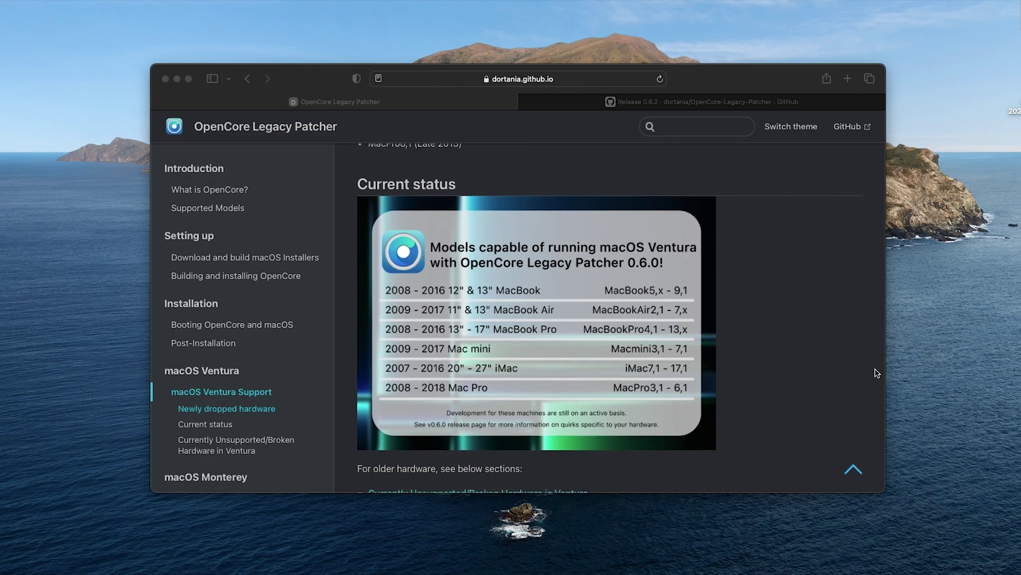
scroll(875, 372, "down", 1)
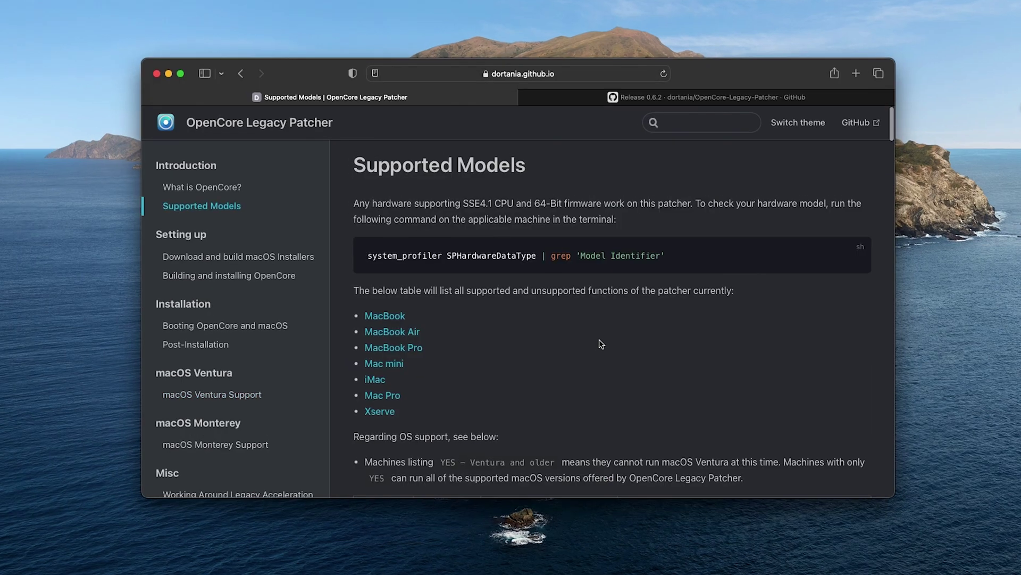
scroll(604, 343, "down", 5)
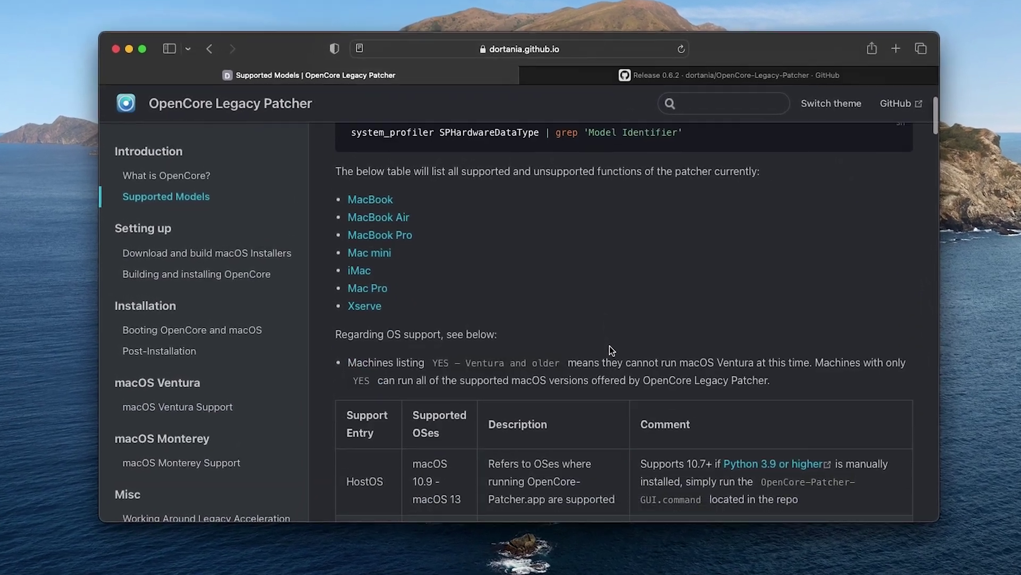
left_click(360, 225)
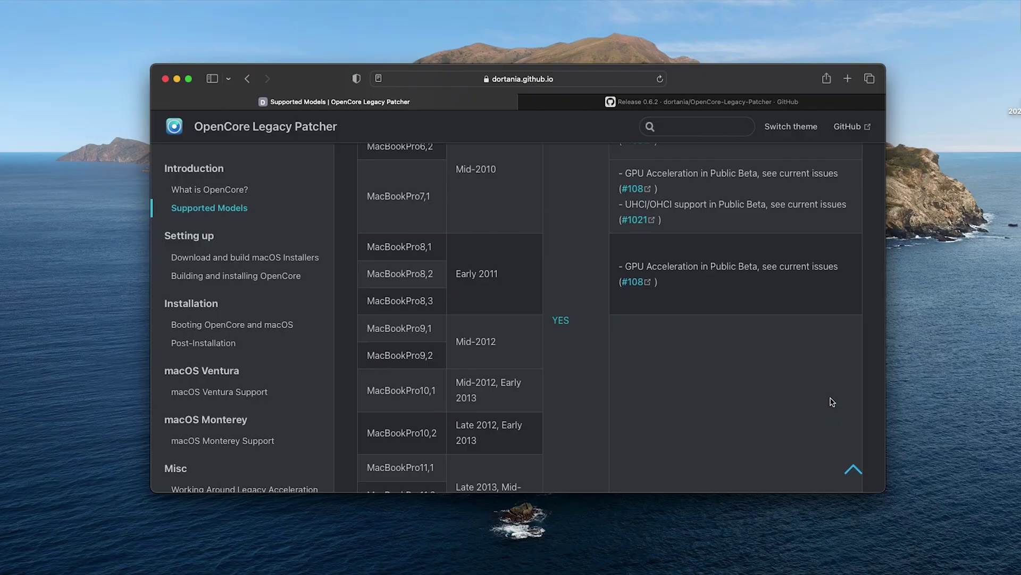
scroll(832, 402, "up", 15)
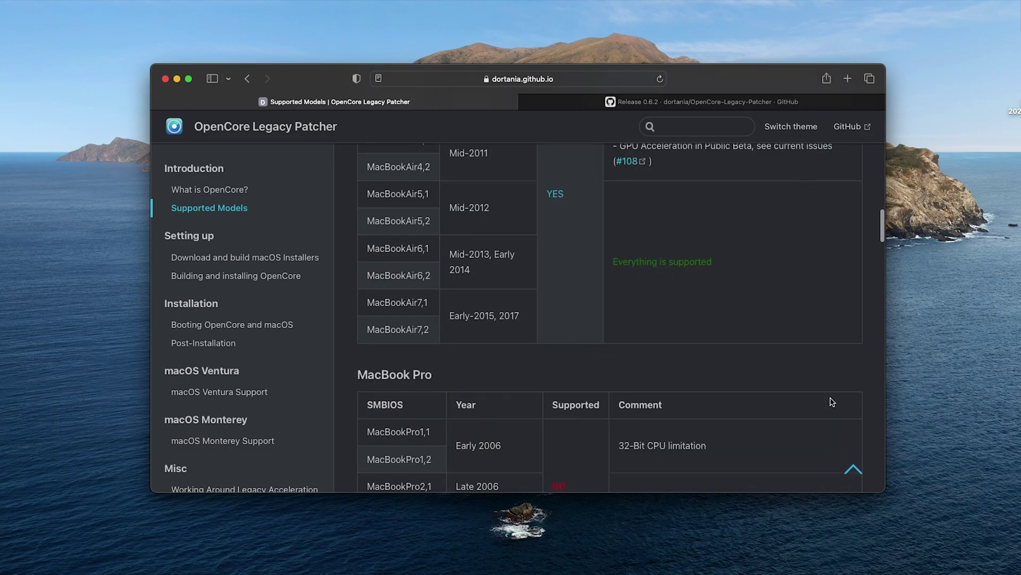
scroll(832, 402, "up", 5)
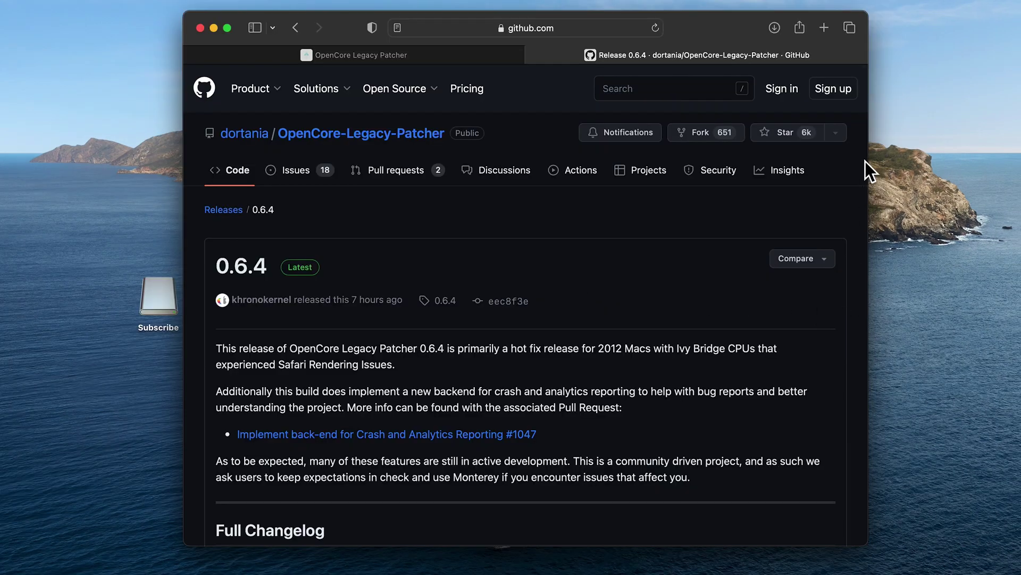
scroll(862, 184, "down", 5)
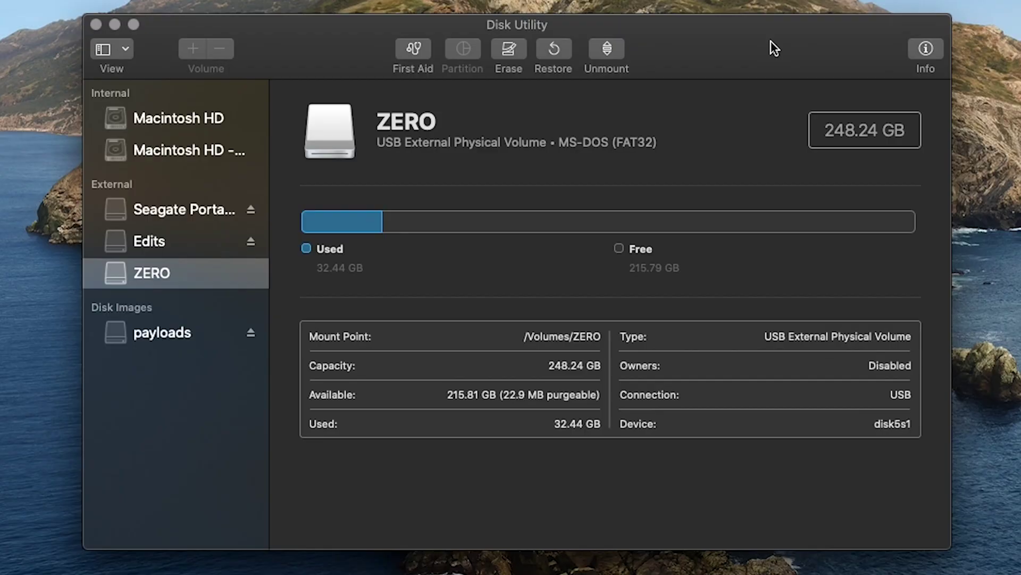
Step: Erase ZERO as Mac OS Extended (Journaled) named 'INSTALL USB', then download OpenCore-Patcher-GUI.app.zip
left_click(517, 49)
type("USB")
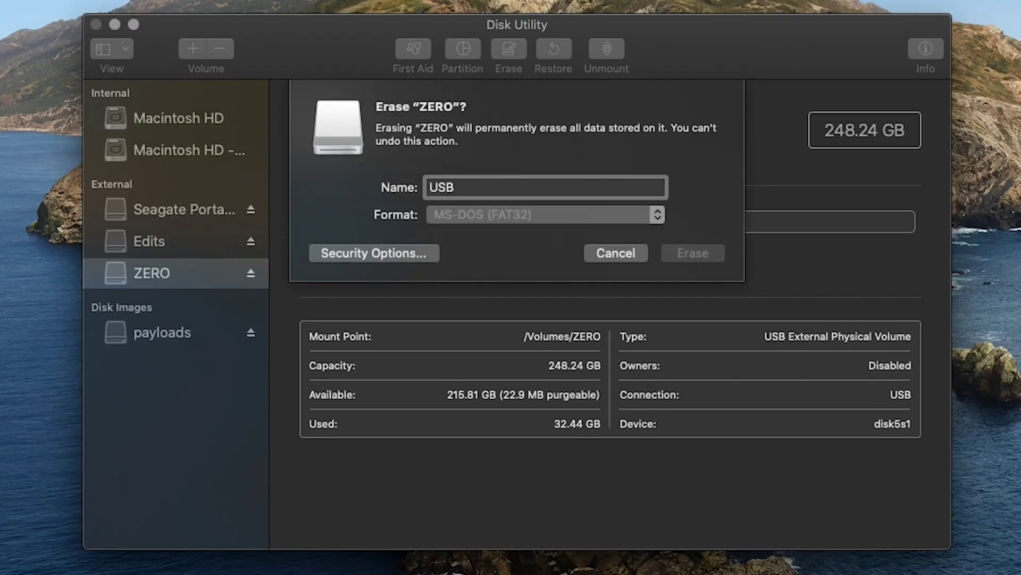
key("BackSpace")
key("BackSpace")
key("BackSpace")
type("INSTALL USB")
left_click(543, 216)
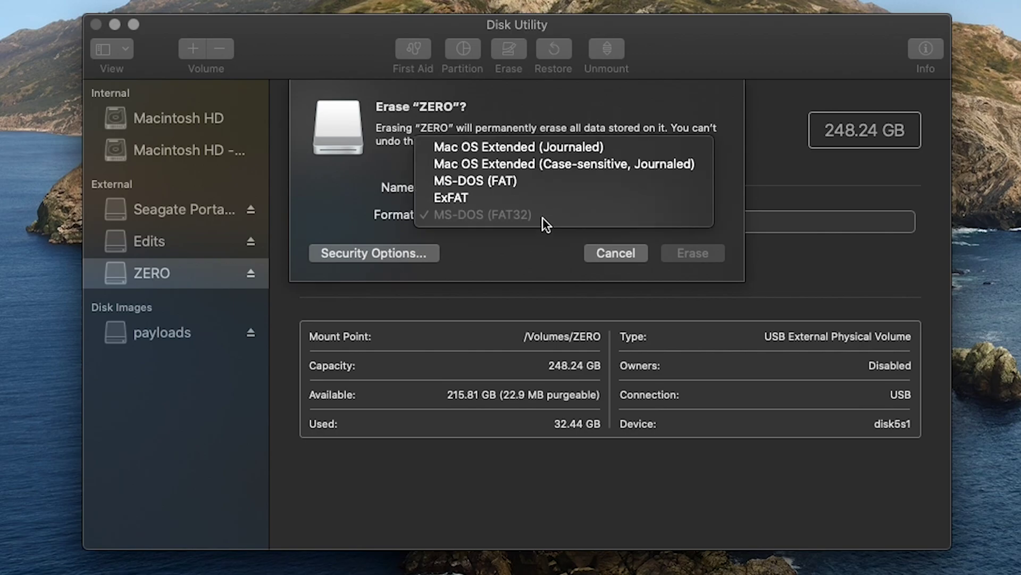
left_click(562, 151)
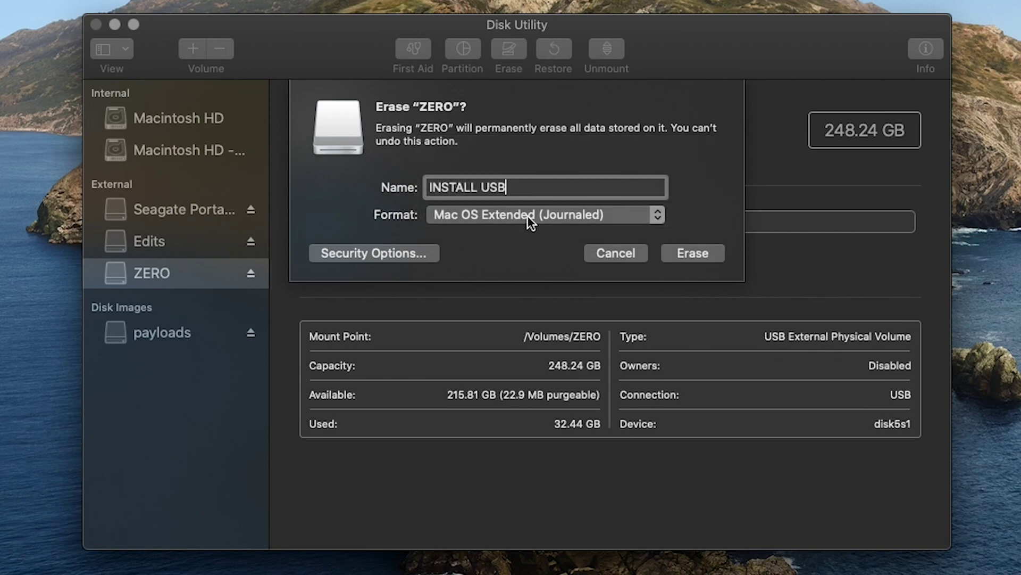
left_click(478, 216)
left_click(473, 218)
left_click(691, 251)
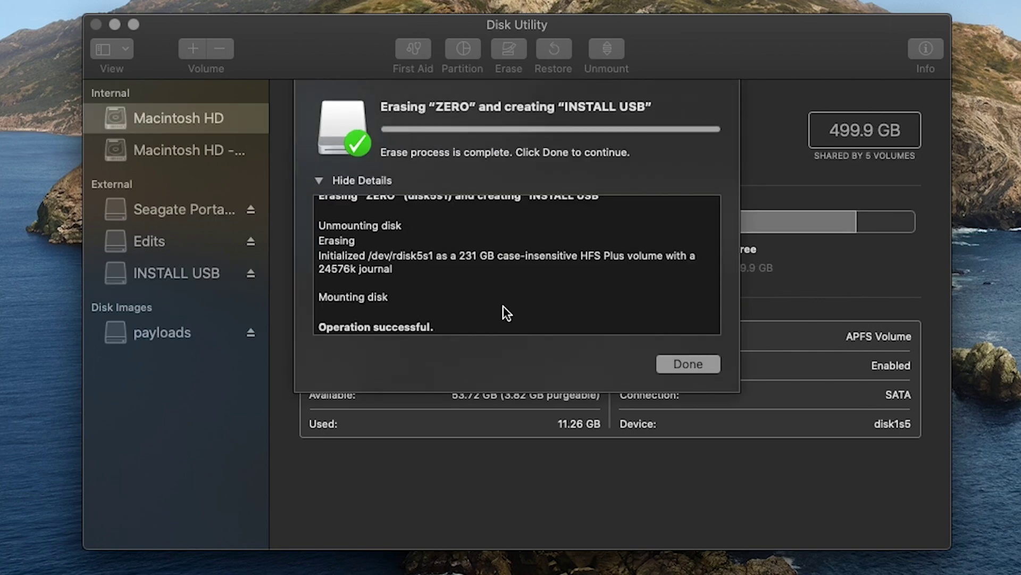
key("Return")
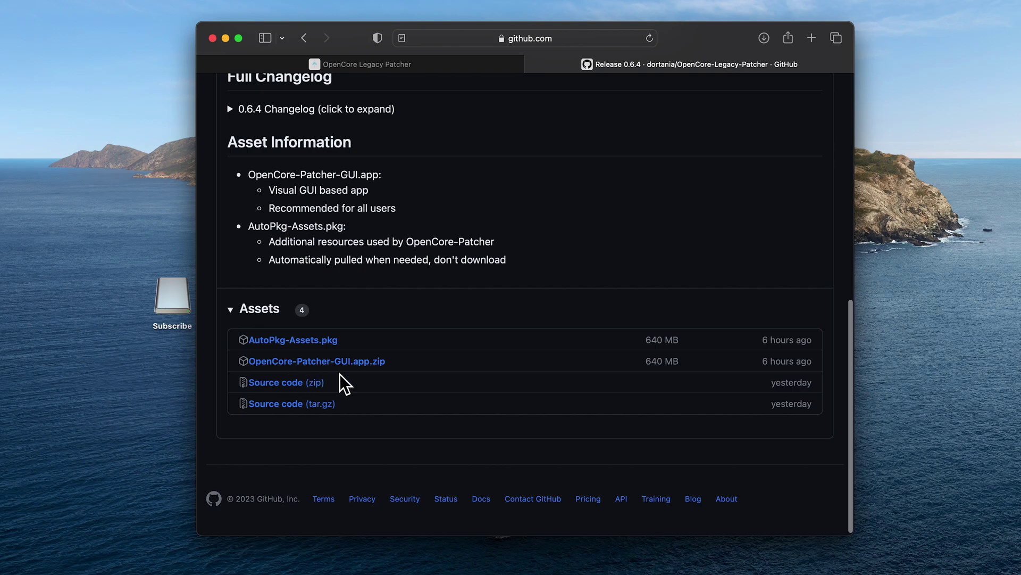
left_click(368, 363)
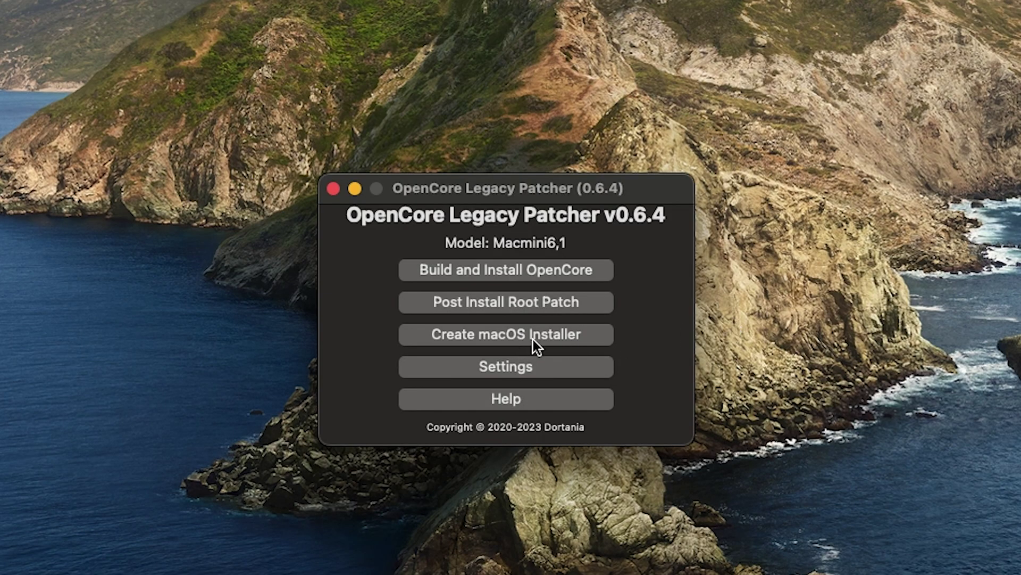
Step: Download the macOS 13.3.1 (22E261) installer from Apple, then return to the main menu and close the window
left_click(533, 339)
left_click(530, 302)
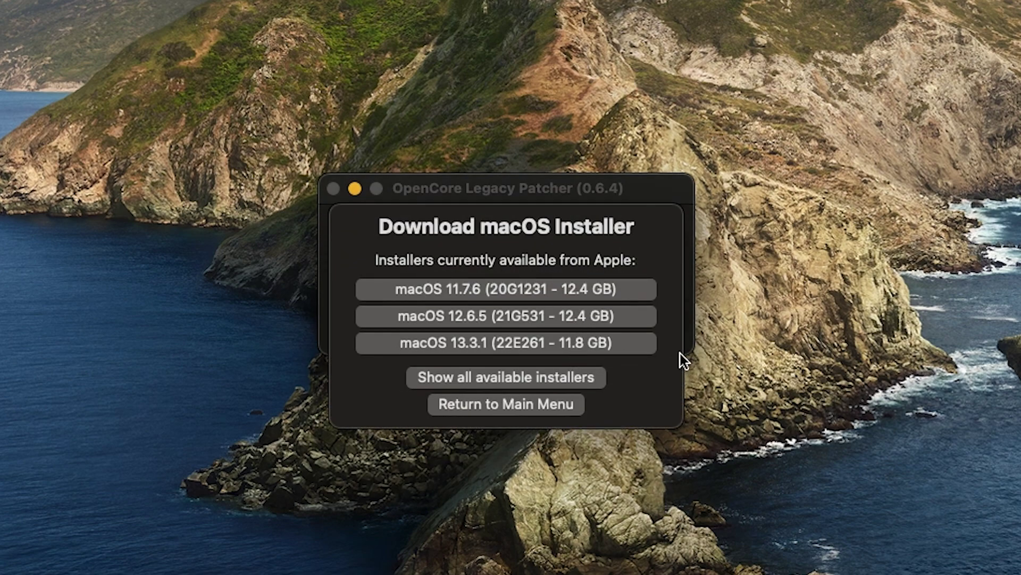
left_click(630, 349)
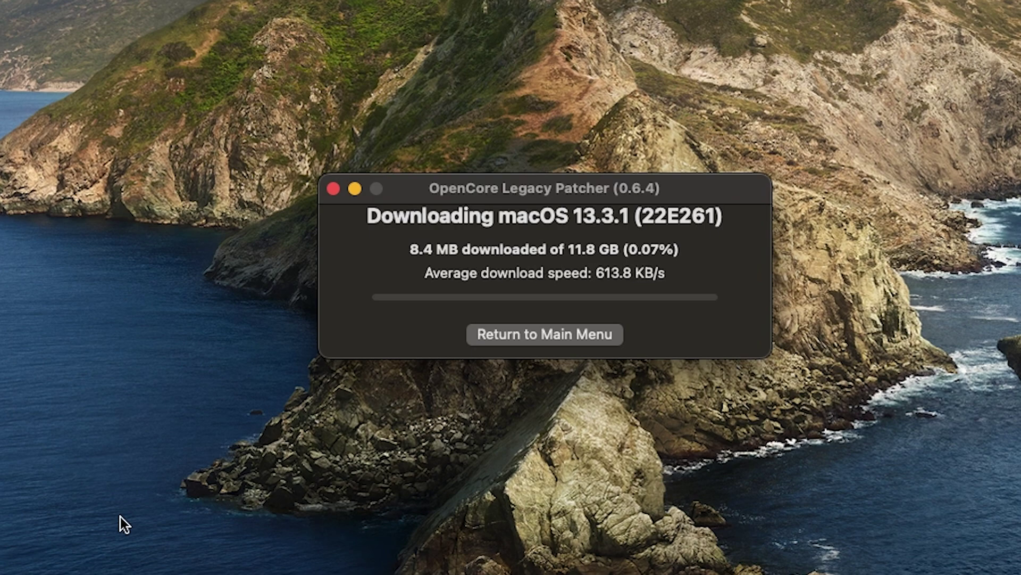
left_click(592, 336)
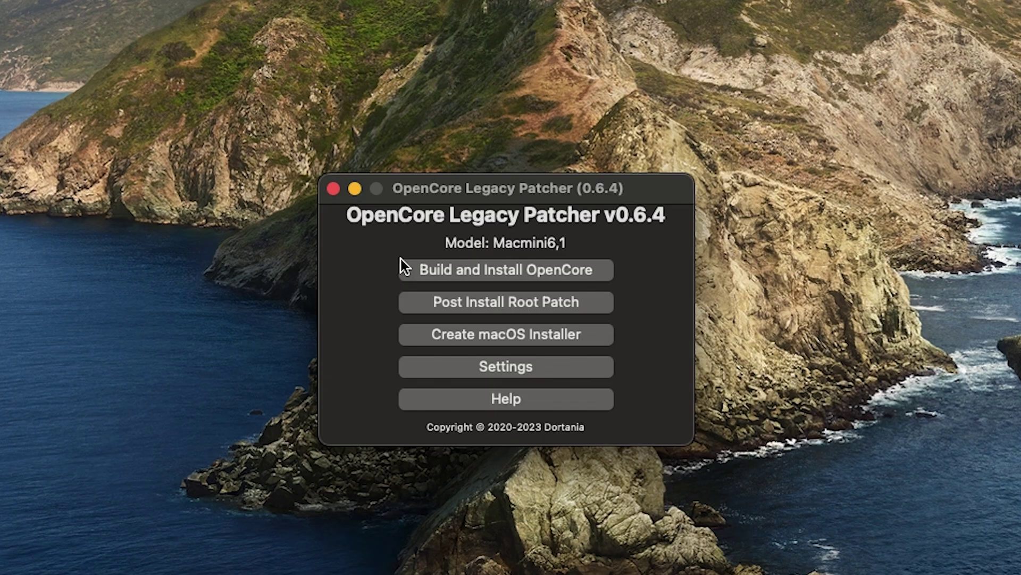
left_click(333, 189)
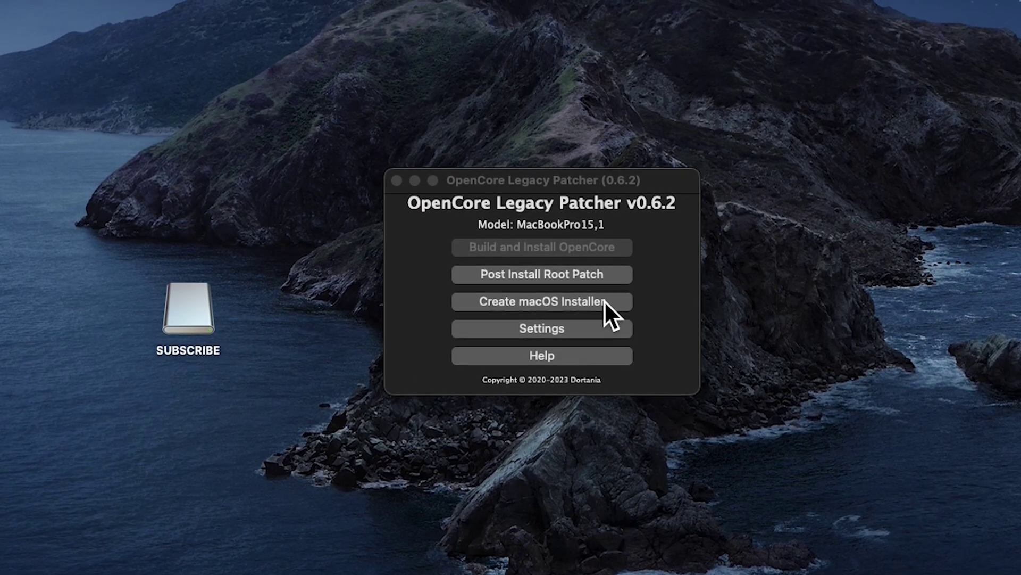
Step: Flash the existing Install macOS Ventura 13.3 installer onto the 248.3 GB disk3 USB drive
left_click(604, 301)
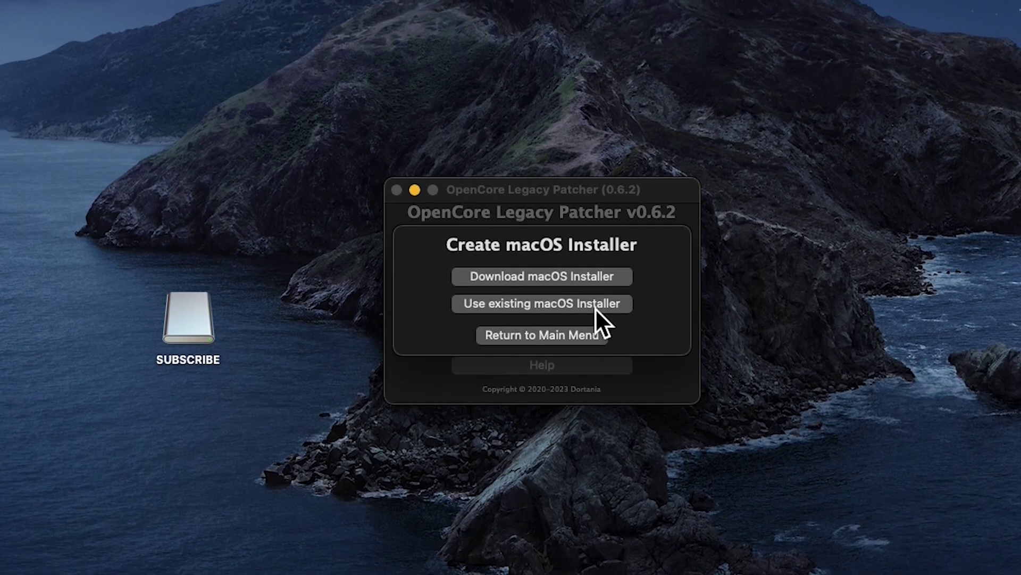
left_click(595, 305)
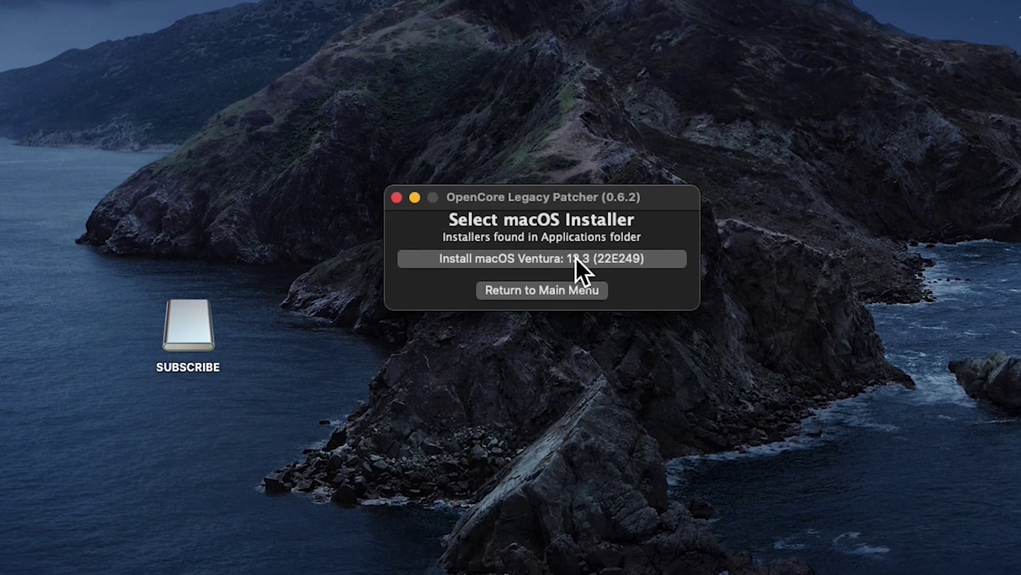
left_click(575, 257)
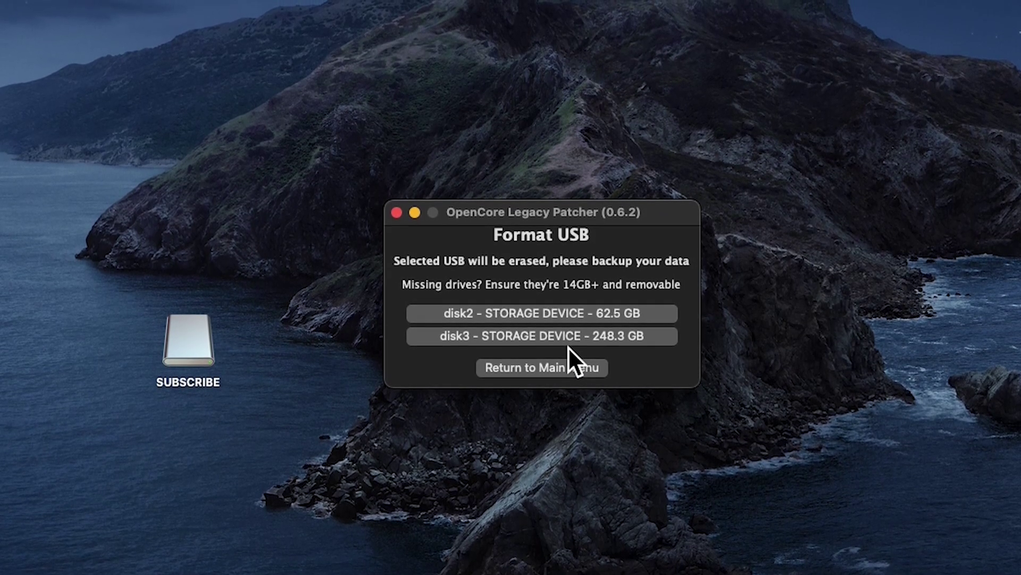
left_click(665, 338)
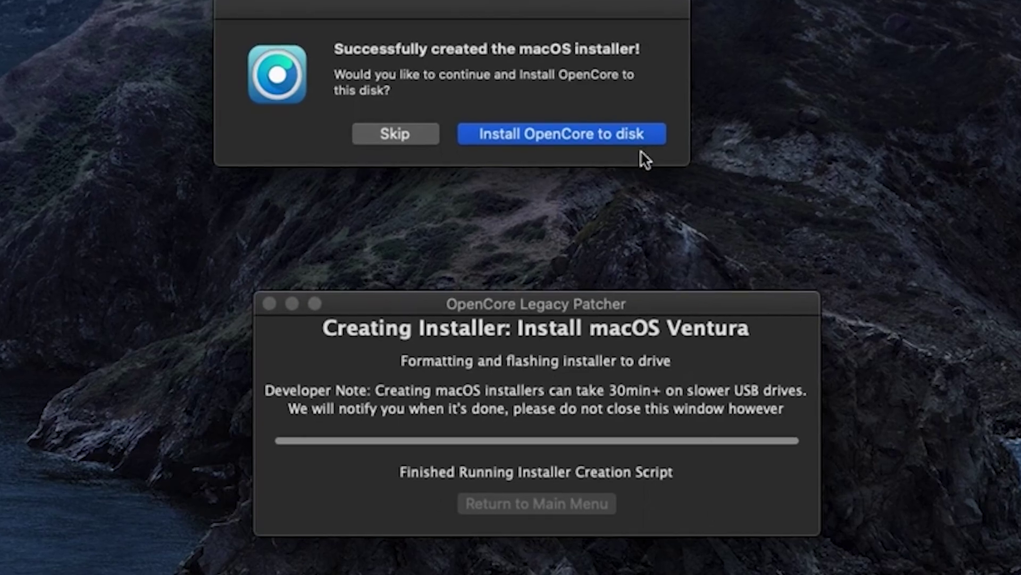
Step: Install the built OpenCore onto the disk2s1 EFI partition of the disk2 DataTraveler G2, authenticating as administrator
left_click(646, 137)
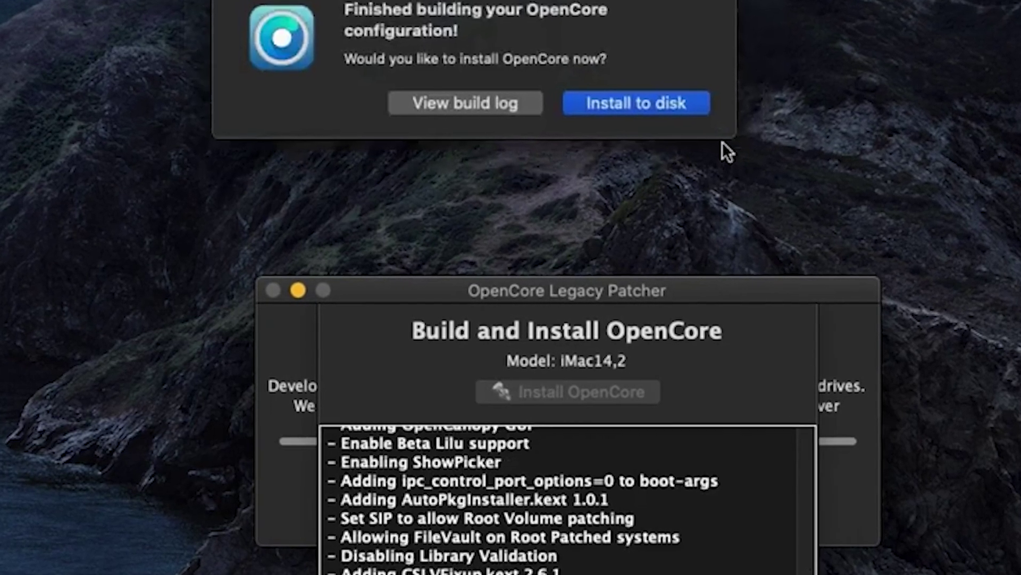
left_click(708, 103)
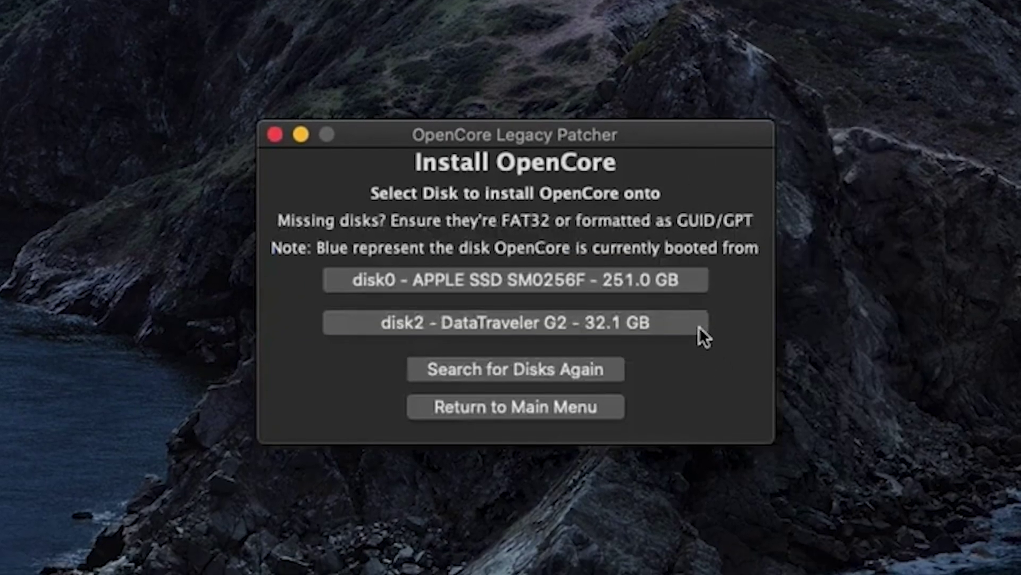
left_click(698, 323)
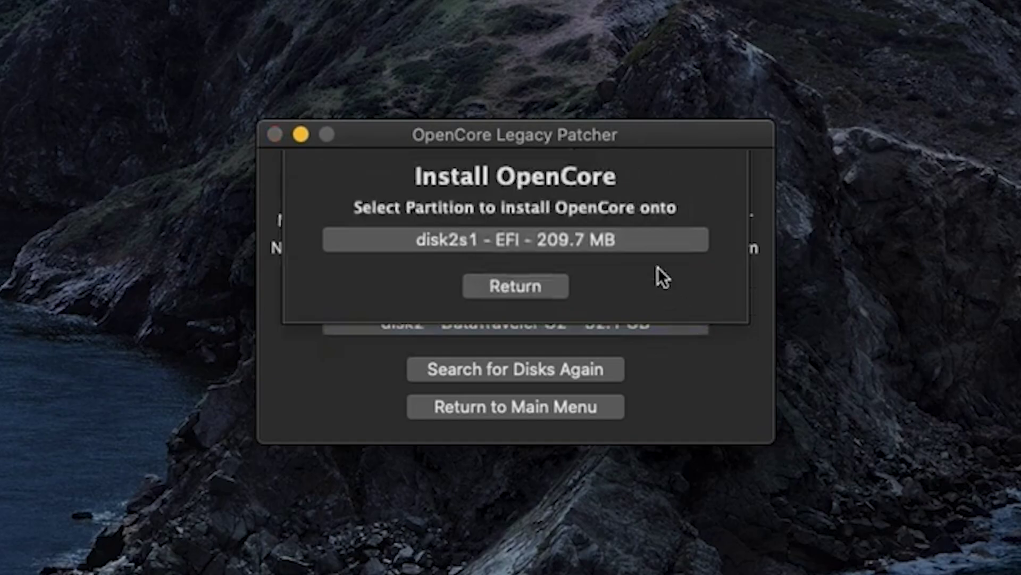
left_click(647, 241)
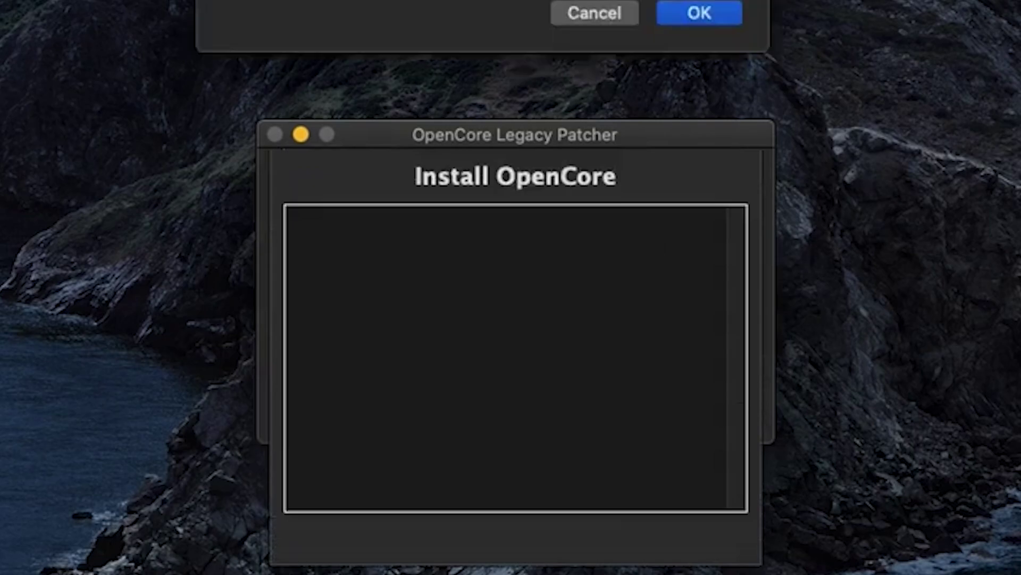
key("Return")
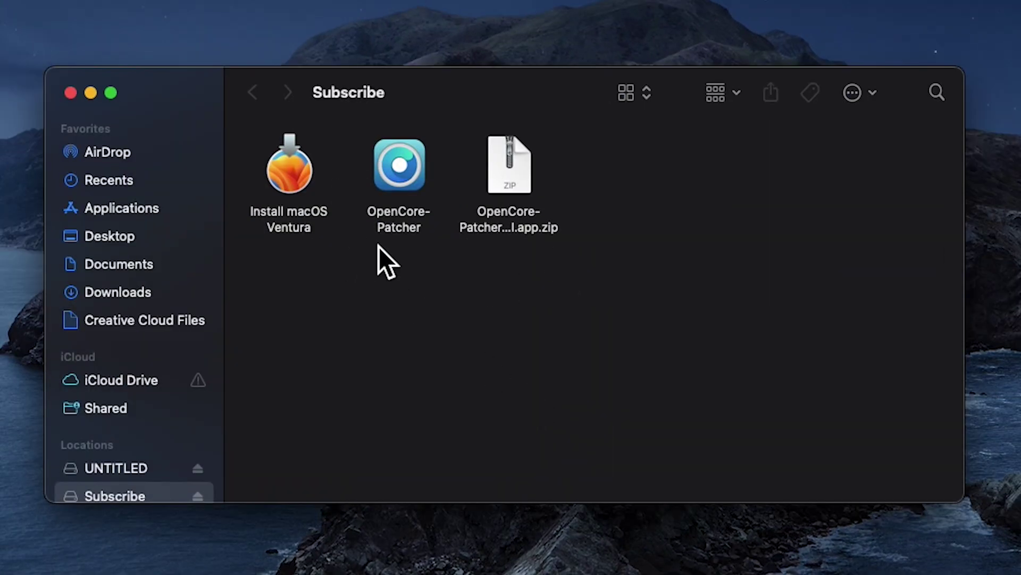
Step: Check that the Subscribe drive contains Install macOS Ventura and OpenCore-Patcher
scroll(197, 372, "down", 3)
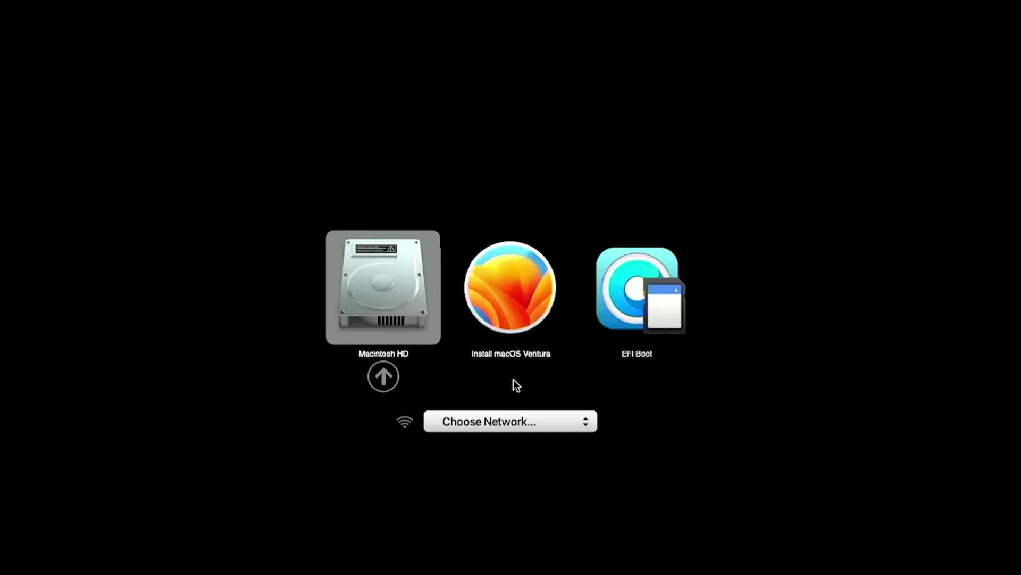
Step: Select EFI Boot in the startup picker and boot from it
key("Right")
key("Right")
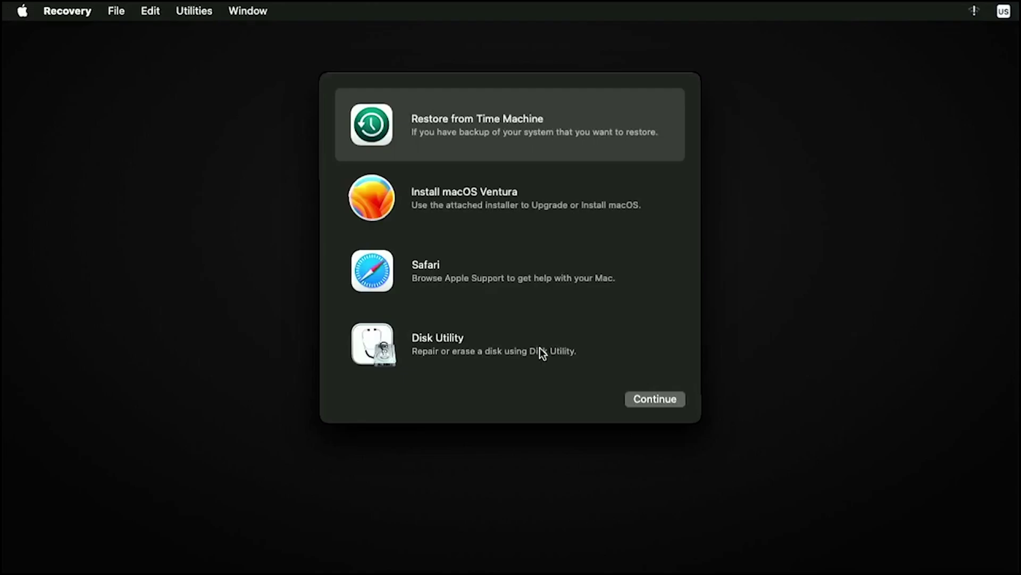
Step: Use Recovery's Disk Utility to erase the Macintosh HD volume group as APFS, then close it
left_click(374, 337)
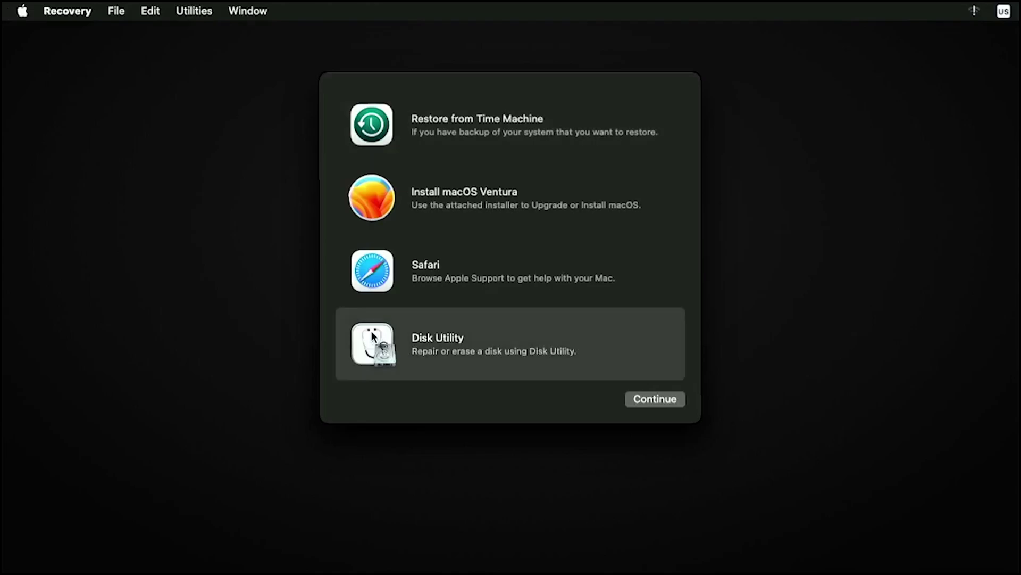
left_click(679, 398)
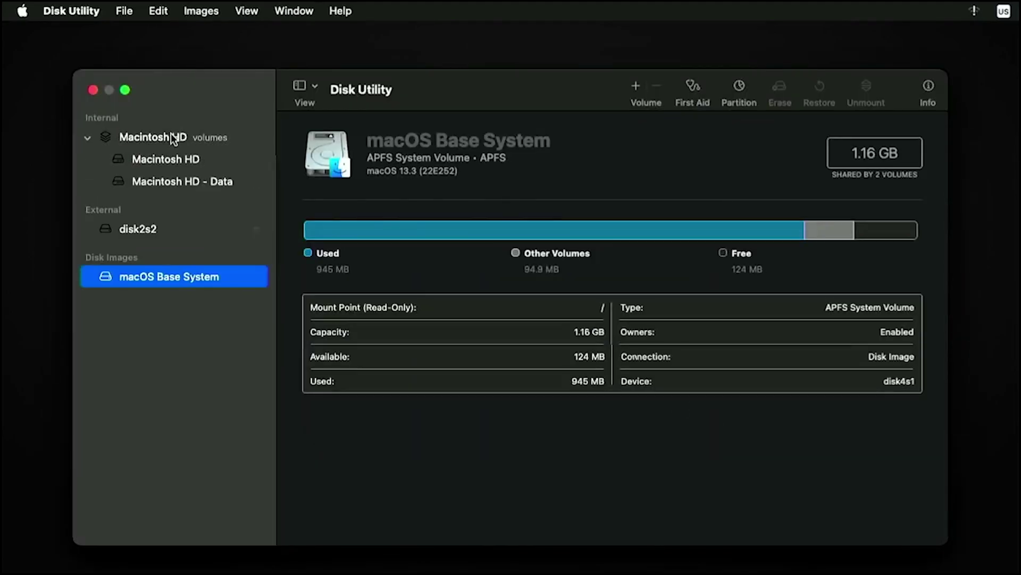
left_click(171, 137)
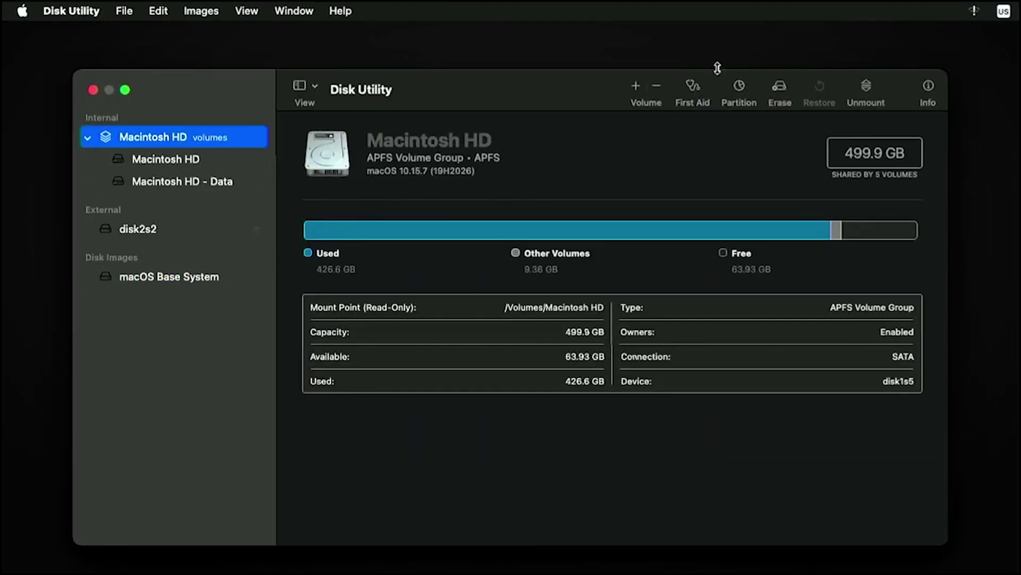
left_click(780, 90)
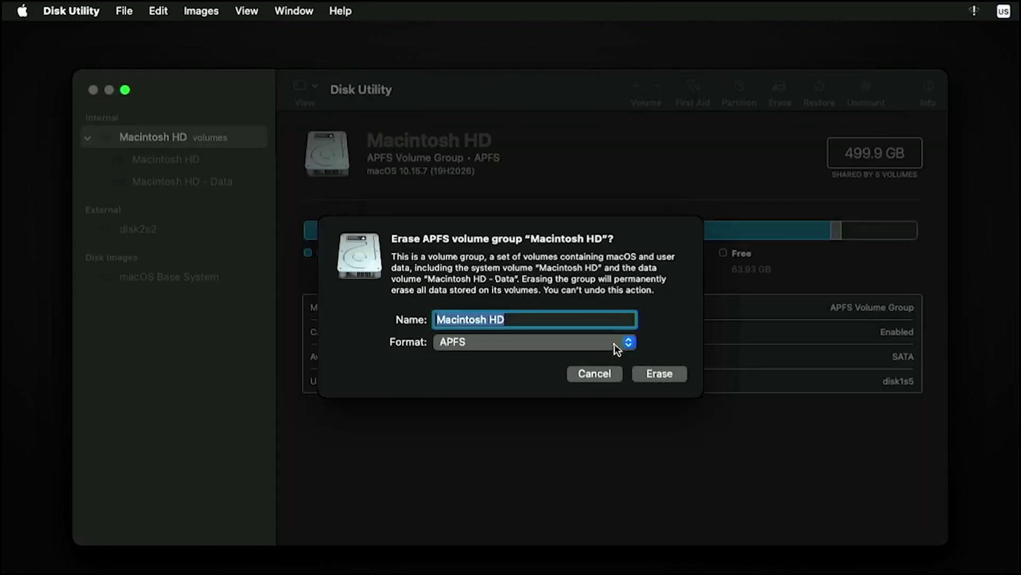
left_click(656, 374)
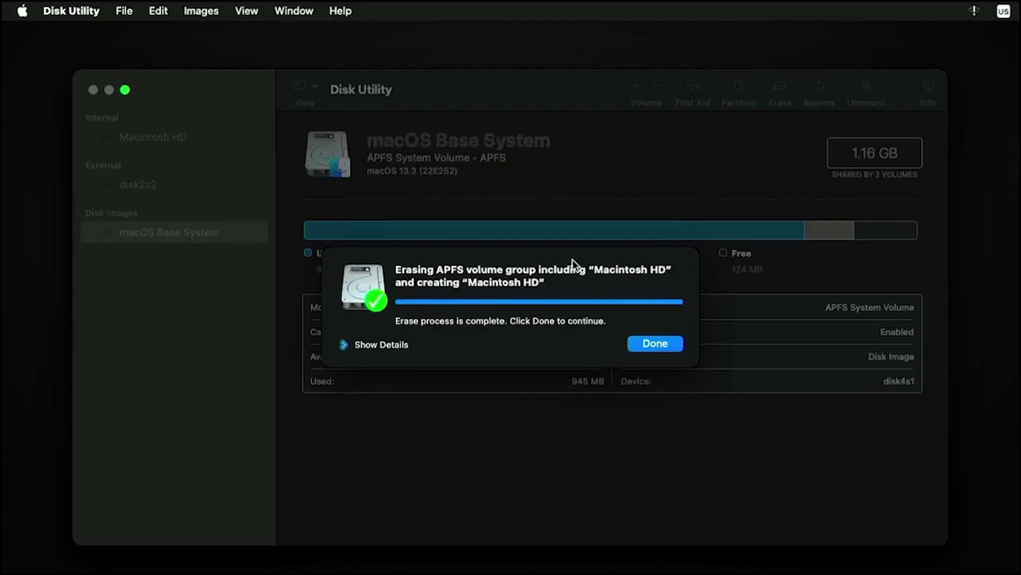
left_click(659, 345)
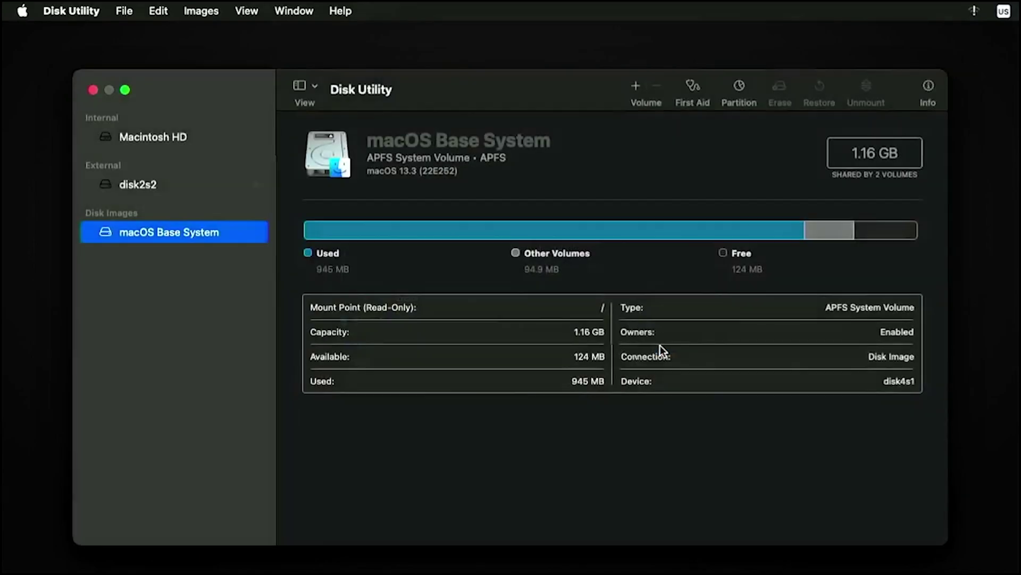
left_click(94, 90)
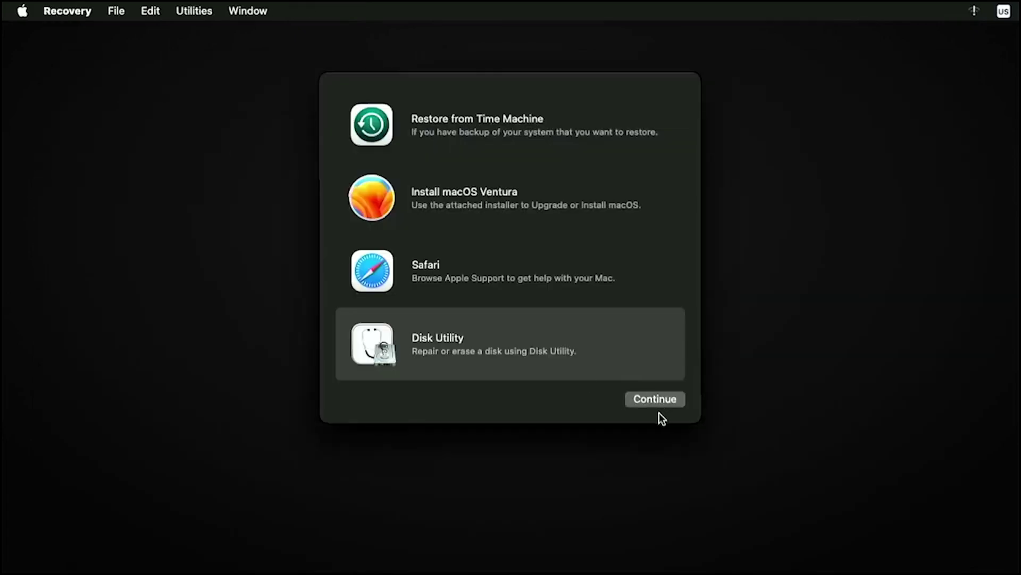
Step: Run the Ventura installer, agree to the license, and install onto the erased Macintosh HD
left_click(564, 206)
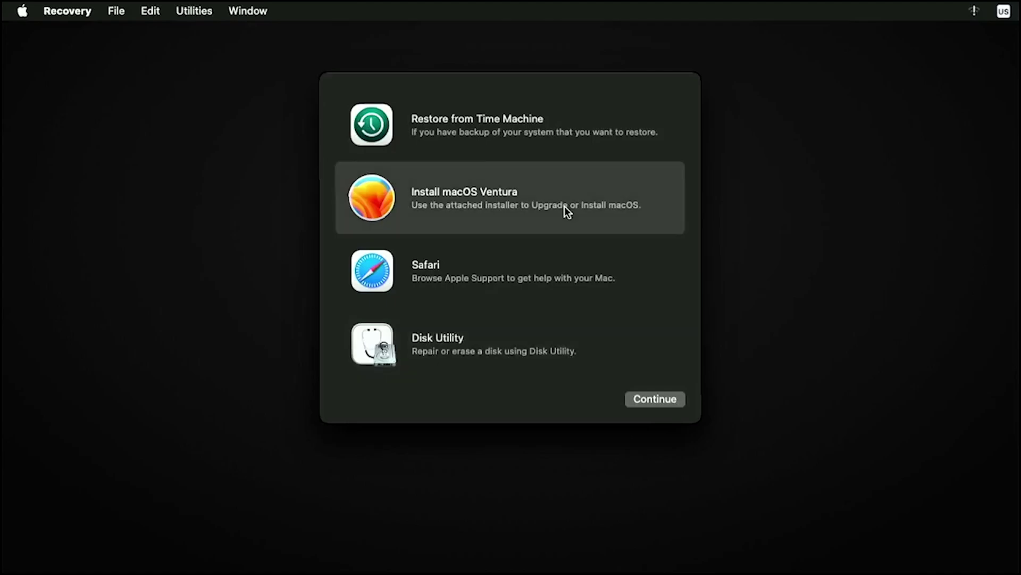
left_click(681, 402)
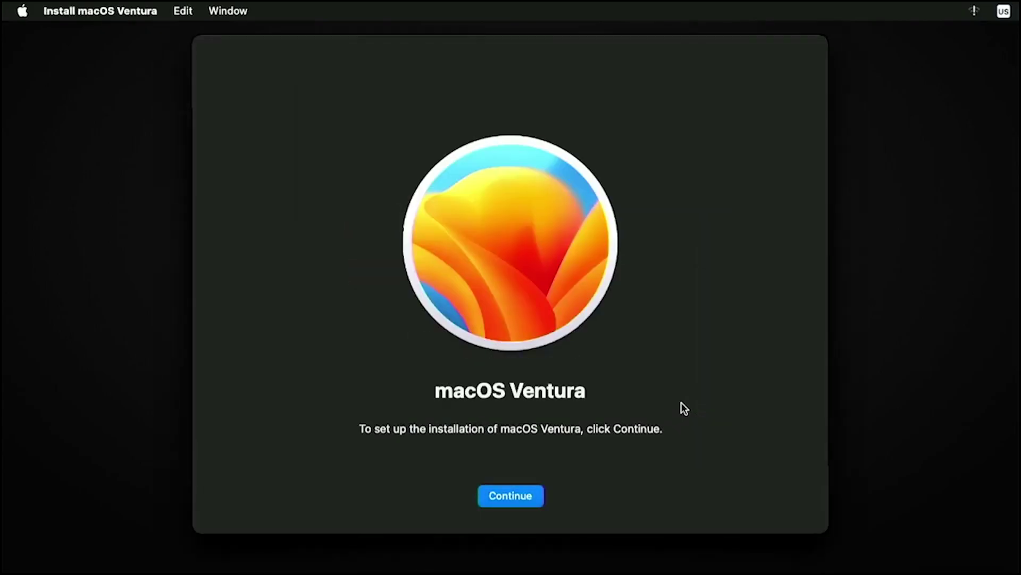
left_click(510, 495)
left_click(541, 492)
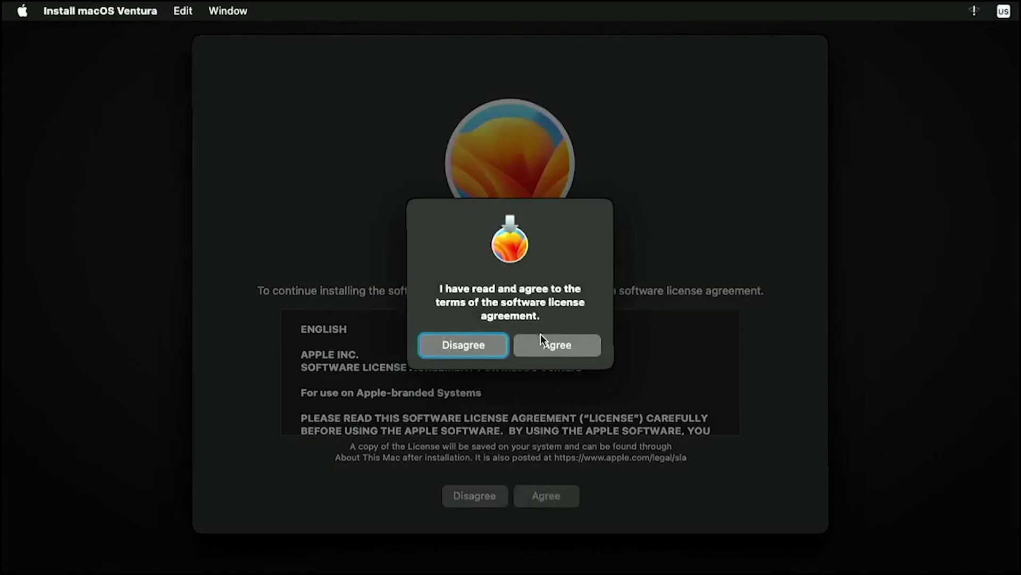
left_click(553, 345)
left_click(557, 488)
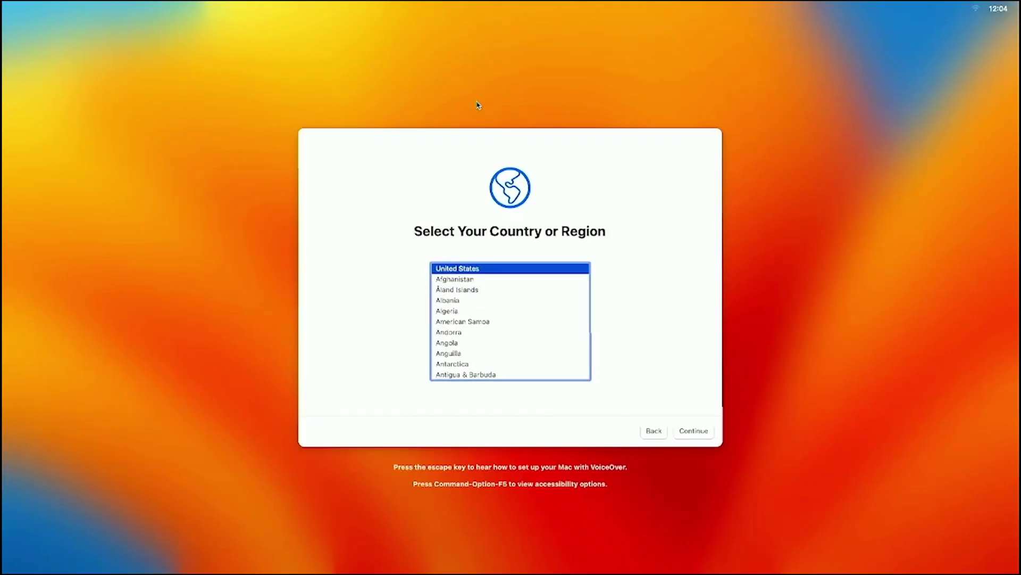
Step: Accept United States and the default languages, skipping accessibility and the data privacy page
left_click(698, 430)
left_click(698, 430)
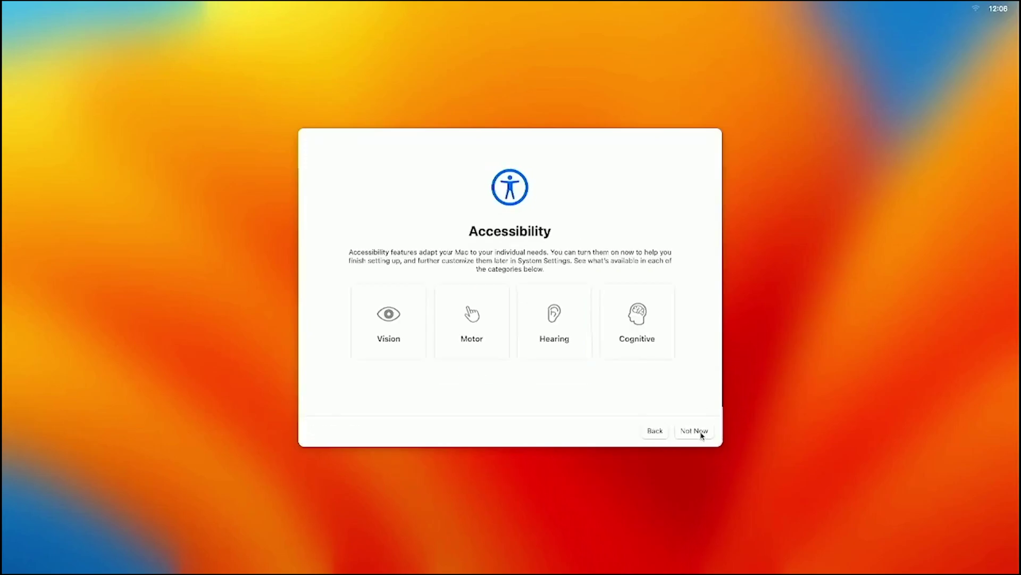
left_click(700, 432)
left_click(692, 432)
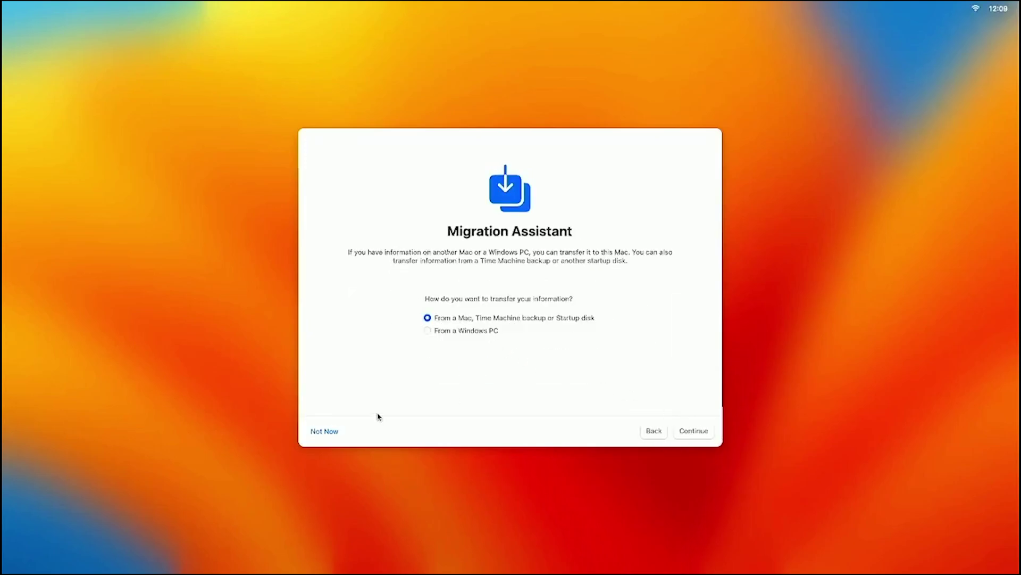
Step: Skip Migration Assistant, Apple ID sign-in, Location Services, analytics sharing and Screen Time
left_click(320, 431)
left_click(327, 430)
left_click(543, 337)
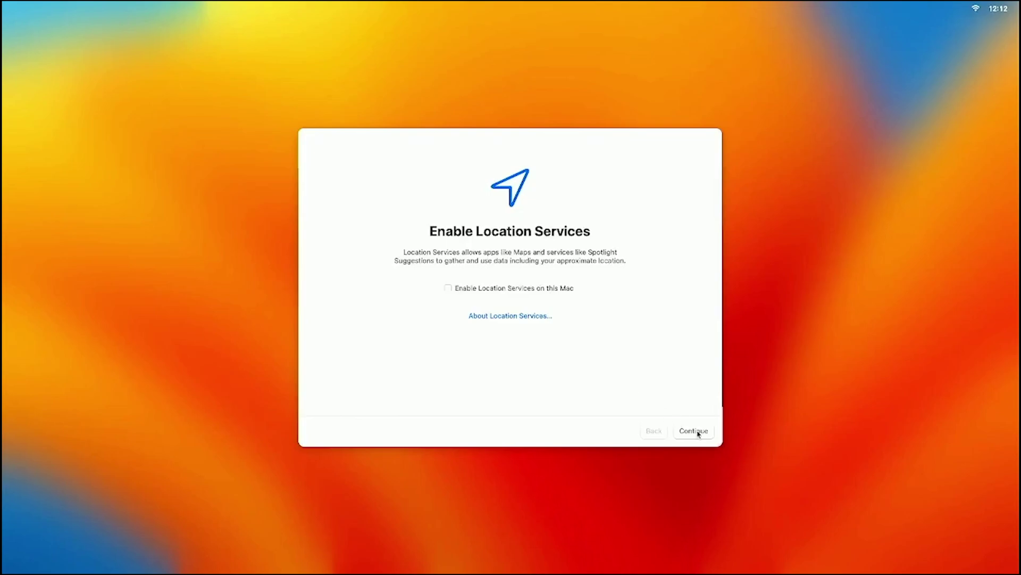
left_click(700, 432)
left_click(546, 327)
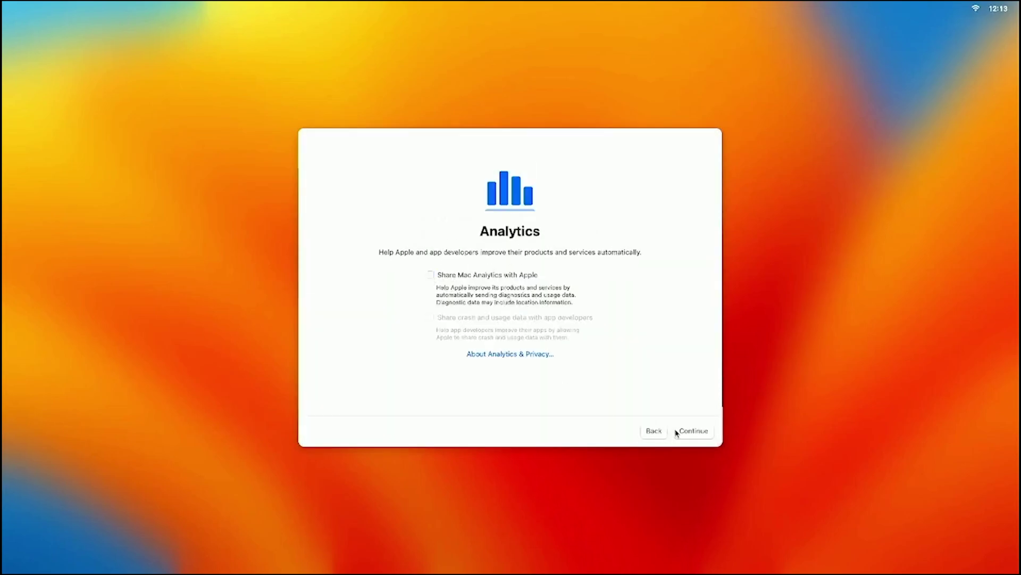
left_click(691, 430)
left_click(324, 432)
Step: Set the appearance to Auto, finish setup, and start identifying the keyboard
left_click(536, 285)
left_click(648, 288)
left_click(693, 431)
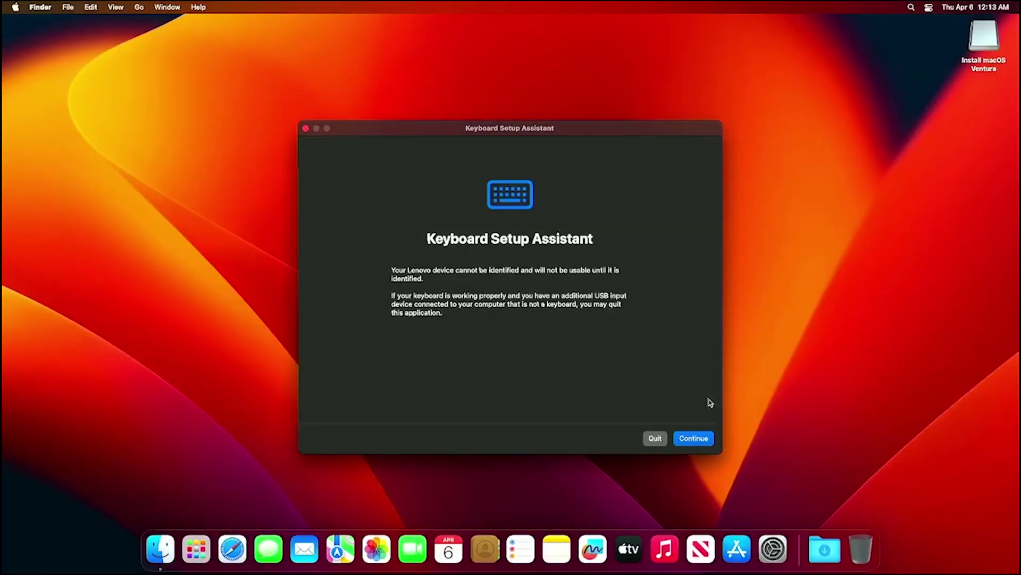
left_click(694, 439)
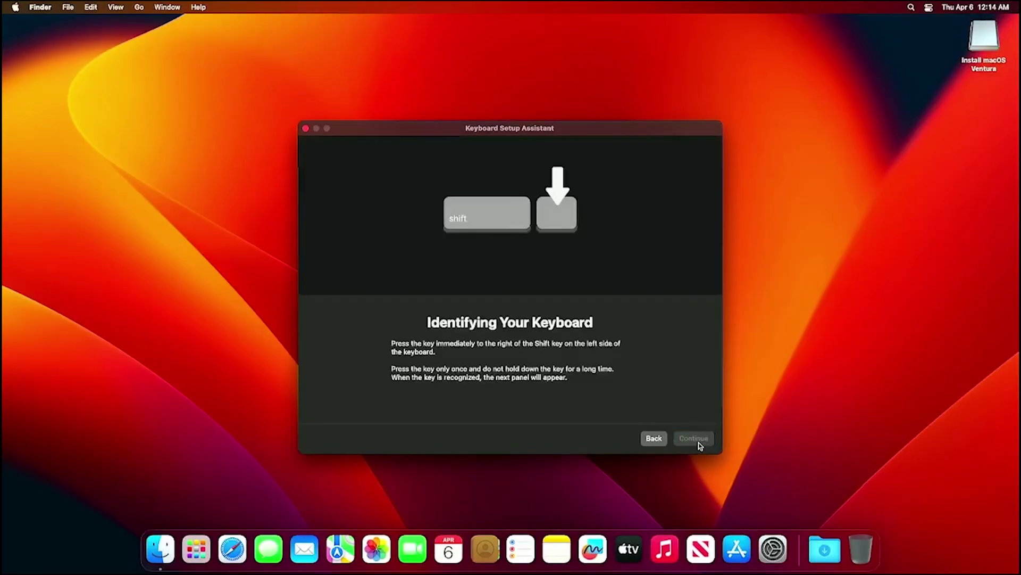
key("z")
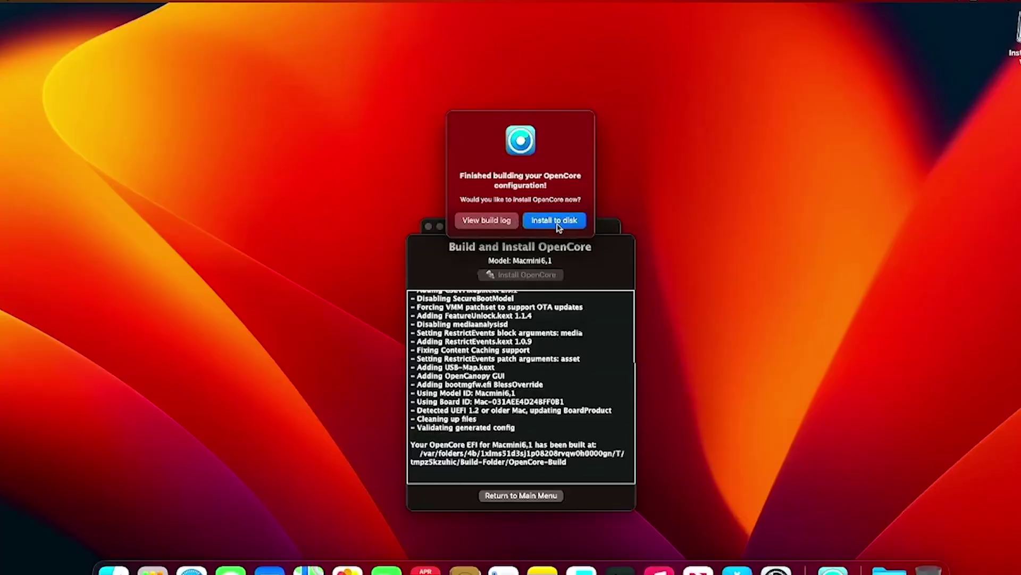
Step: Install OpenCore onto disk0's EFI partition (disk0s1) with the admin password, then accept the reboot offer
left_click(574, 184)
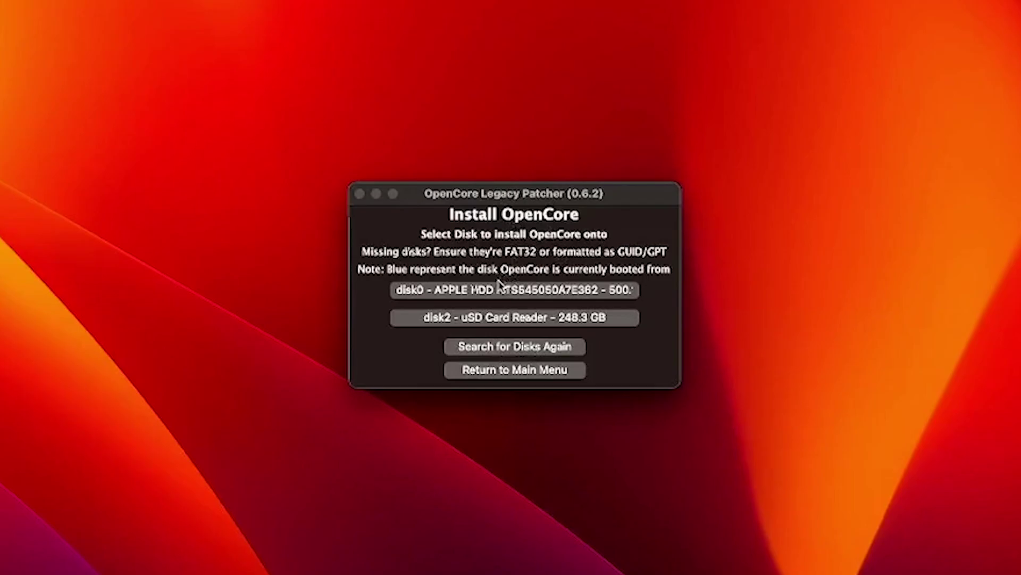
left_click(496, 292)
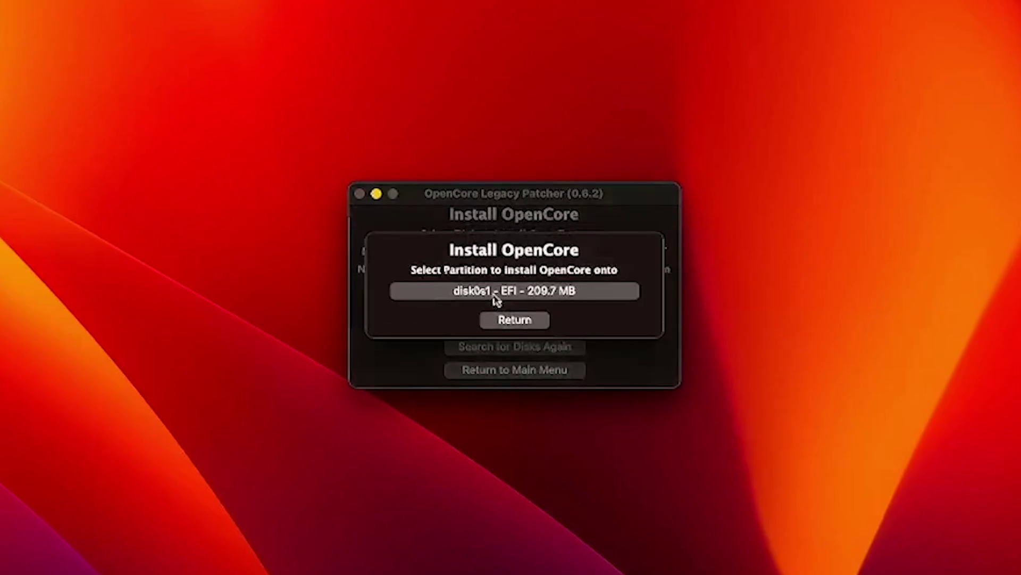
left_click(496, 300)
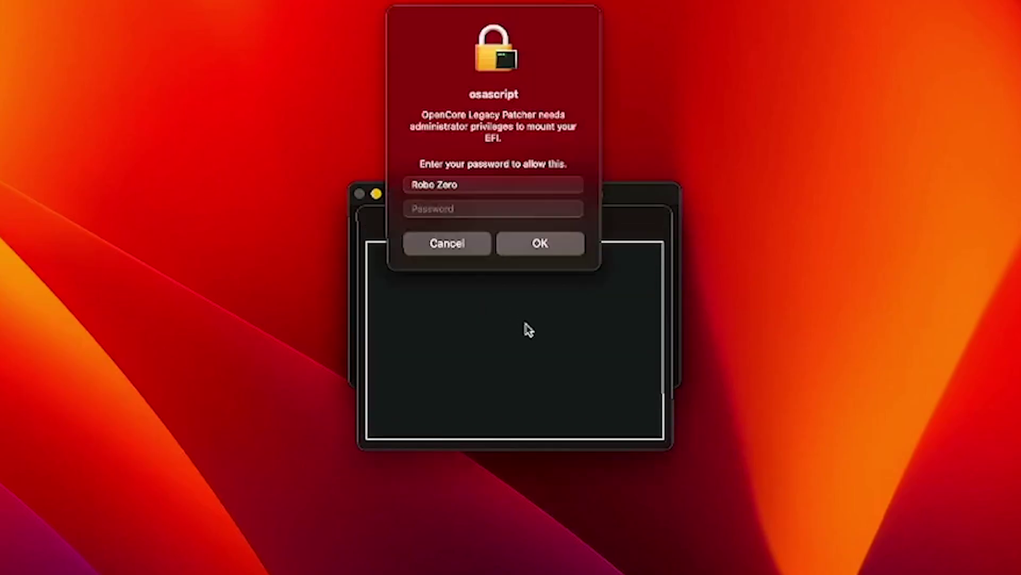
type("••••")
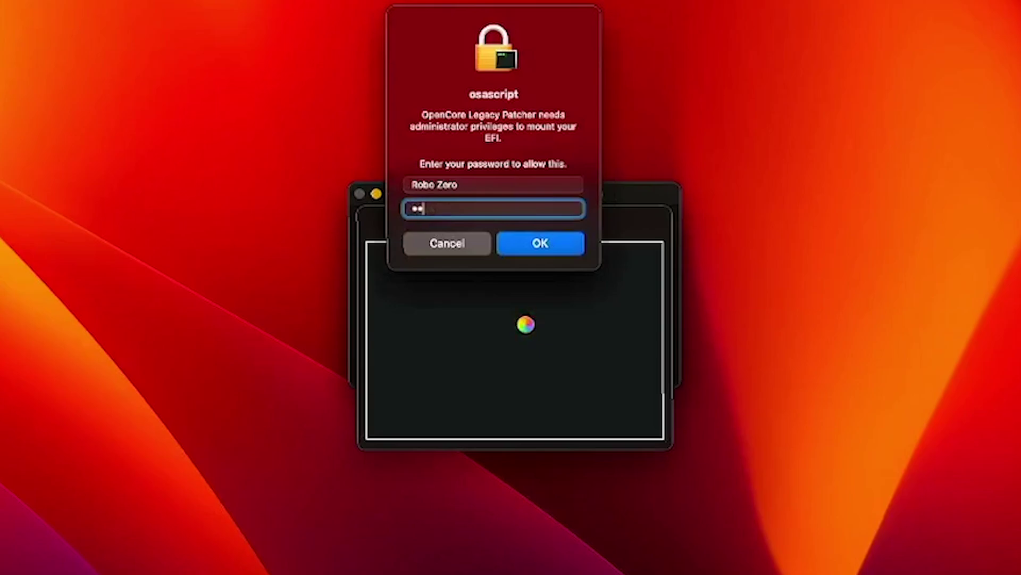
type("•••••")
key("Return")
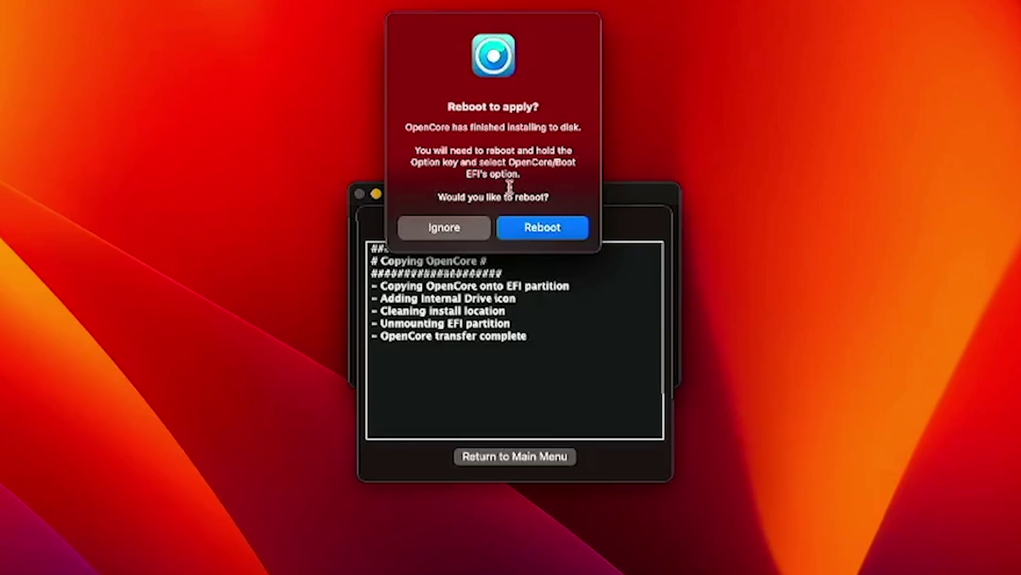
left_click(552, 224)
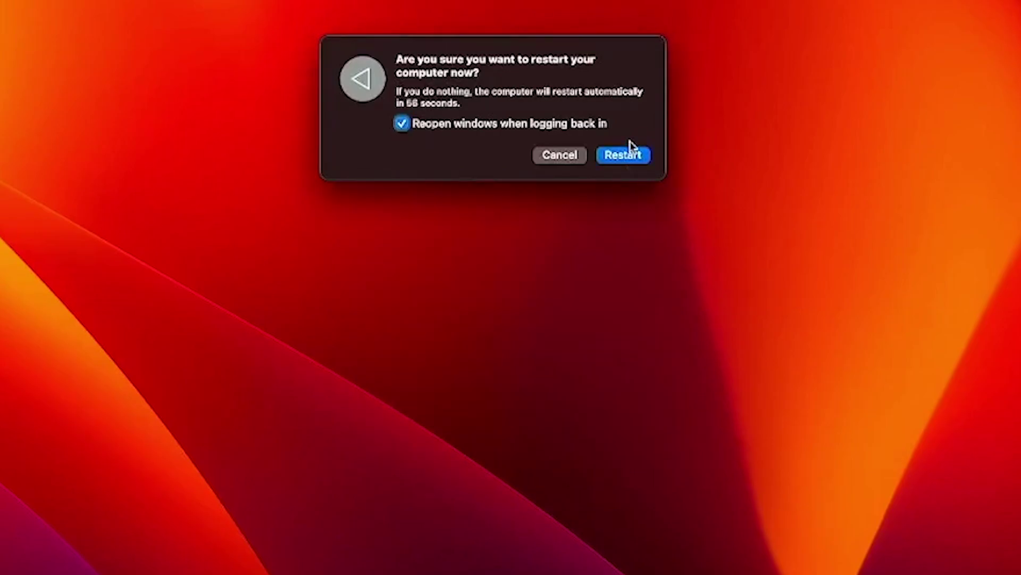
Step: Confirm the macOS restart so the Mac reboots with the new OpenCore
left_click(629, 154)
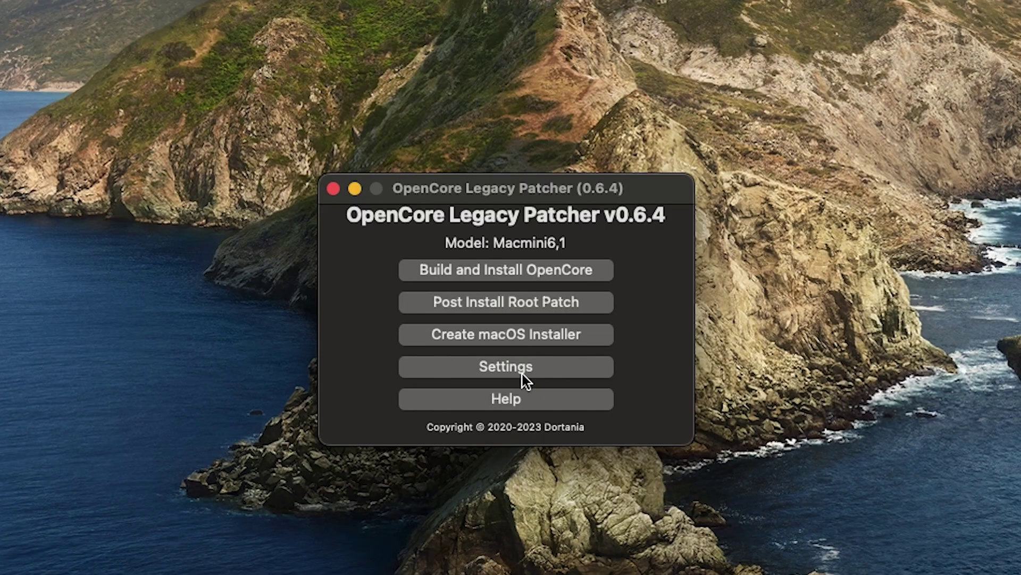
Step: Turn off Show Boot Picker in the patcher settings
left_click(523, 375)
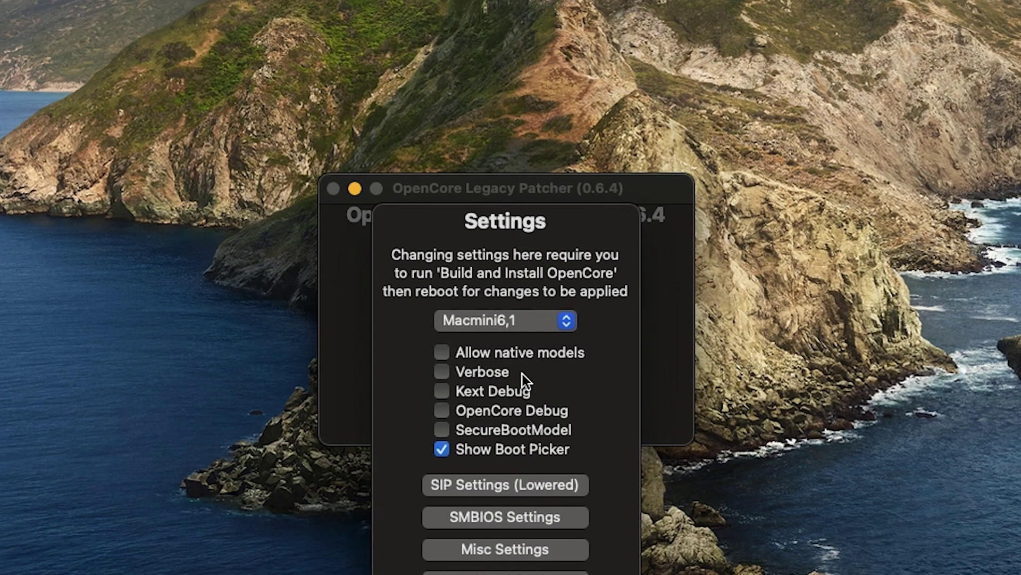
mouse_move(451, 449)
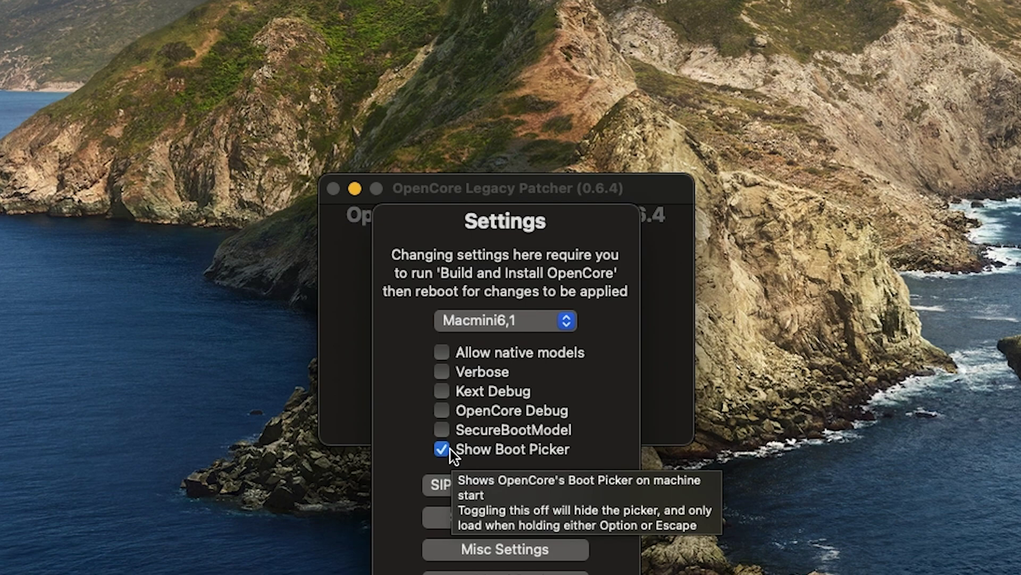
left_click(450, 449)
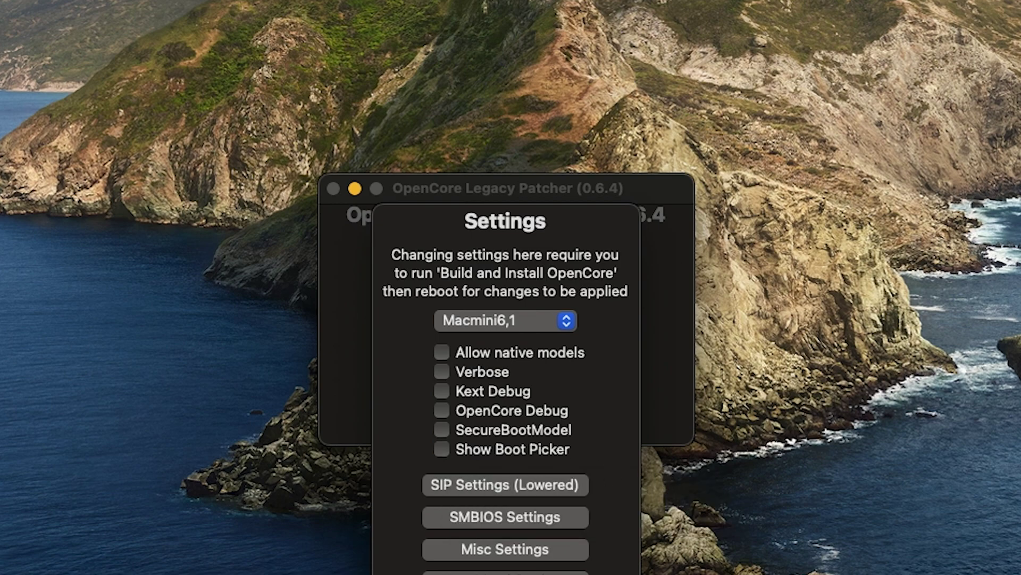
key("Escape")
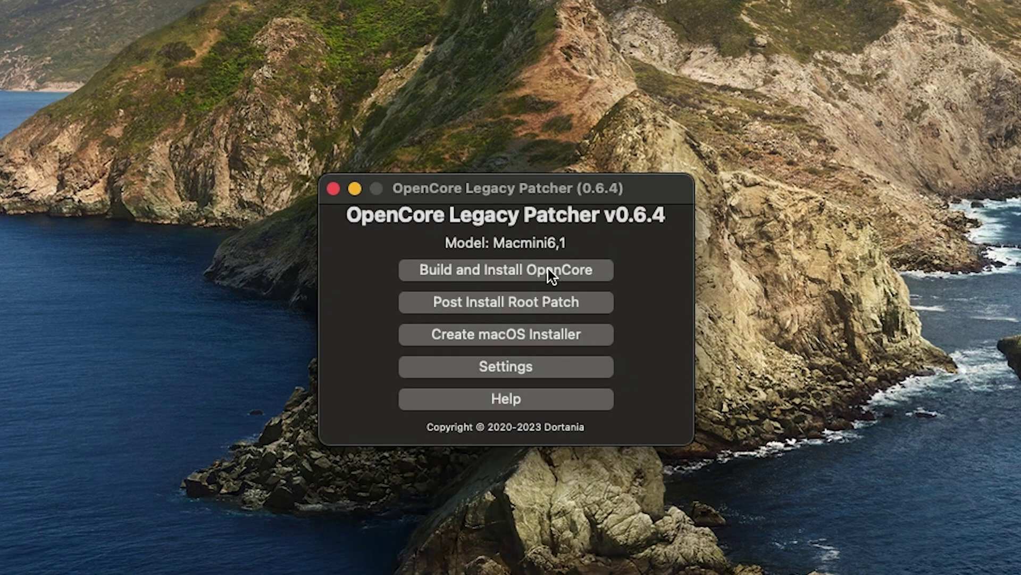
Step: Rebuild OpenCore, then verify in Post Install Root Patch that all applicable patches are installed
left_click(548, 268)
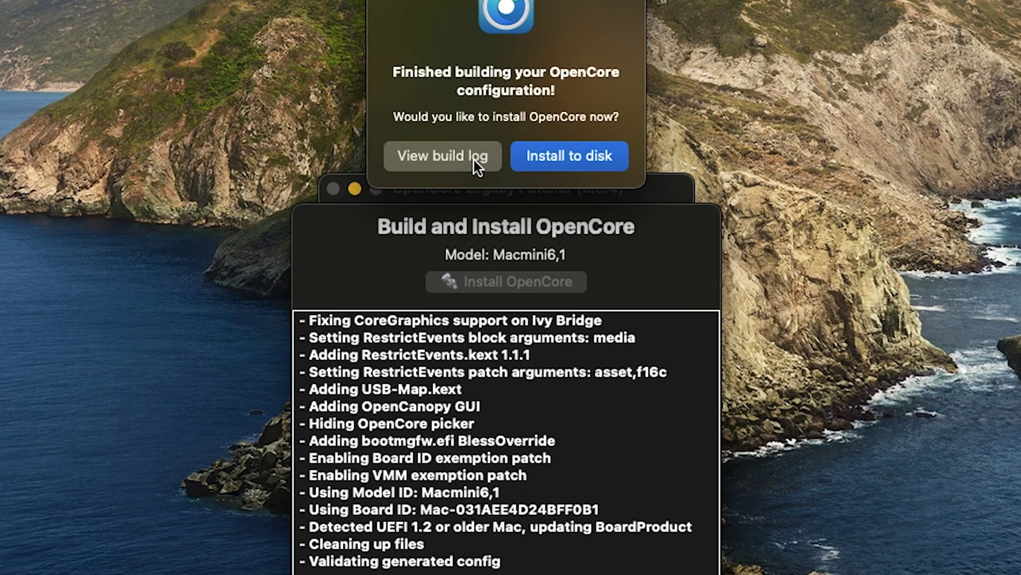
left_click(474, 160)
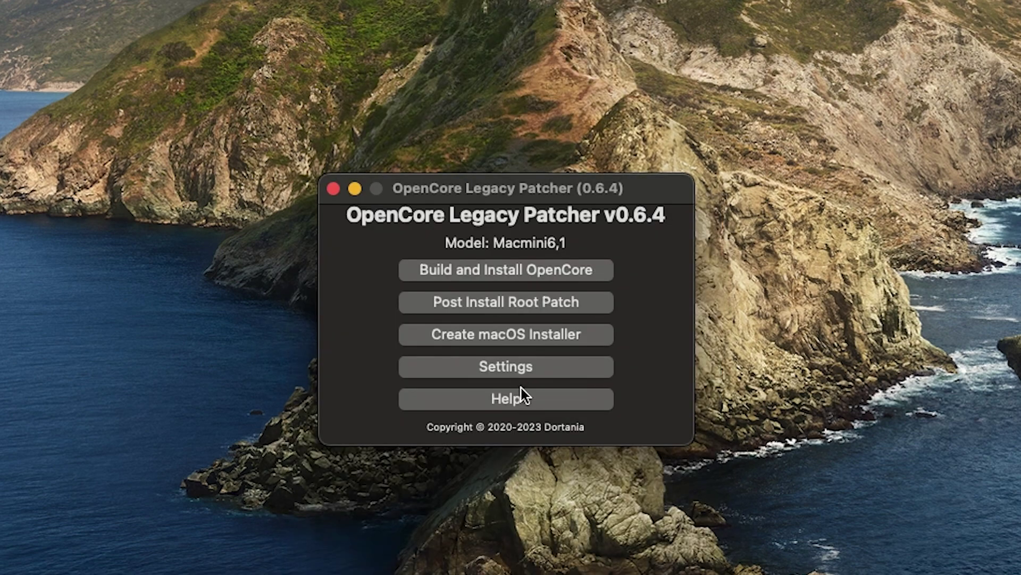
left_click(499, 299)
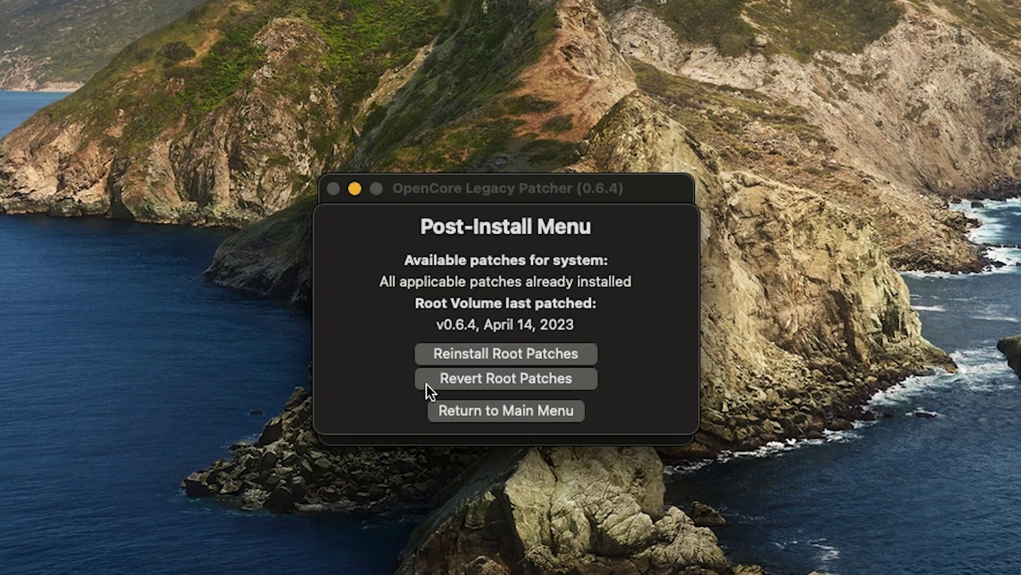
left_click(491, 418)
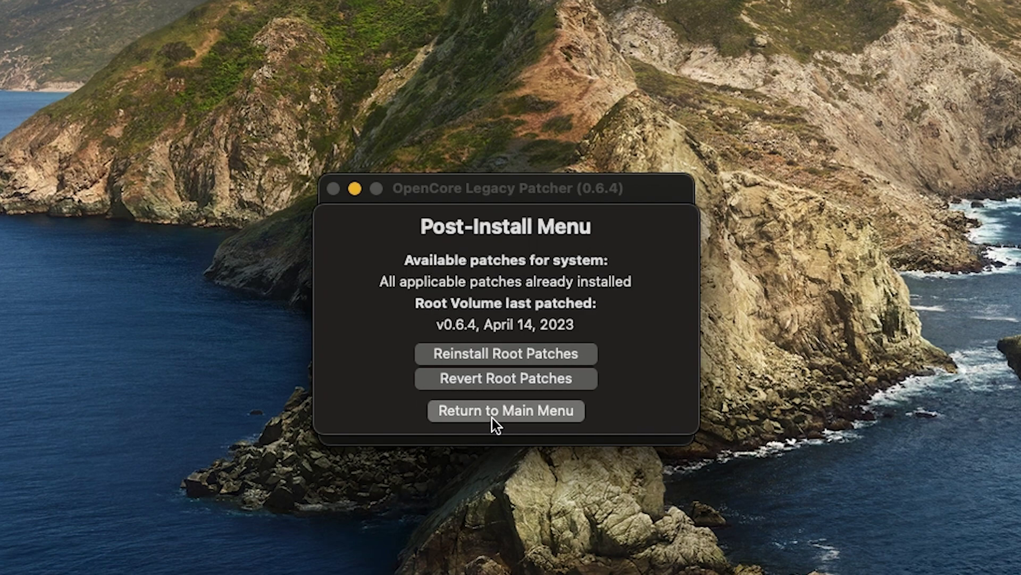